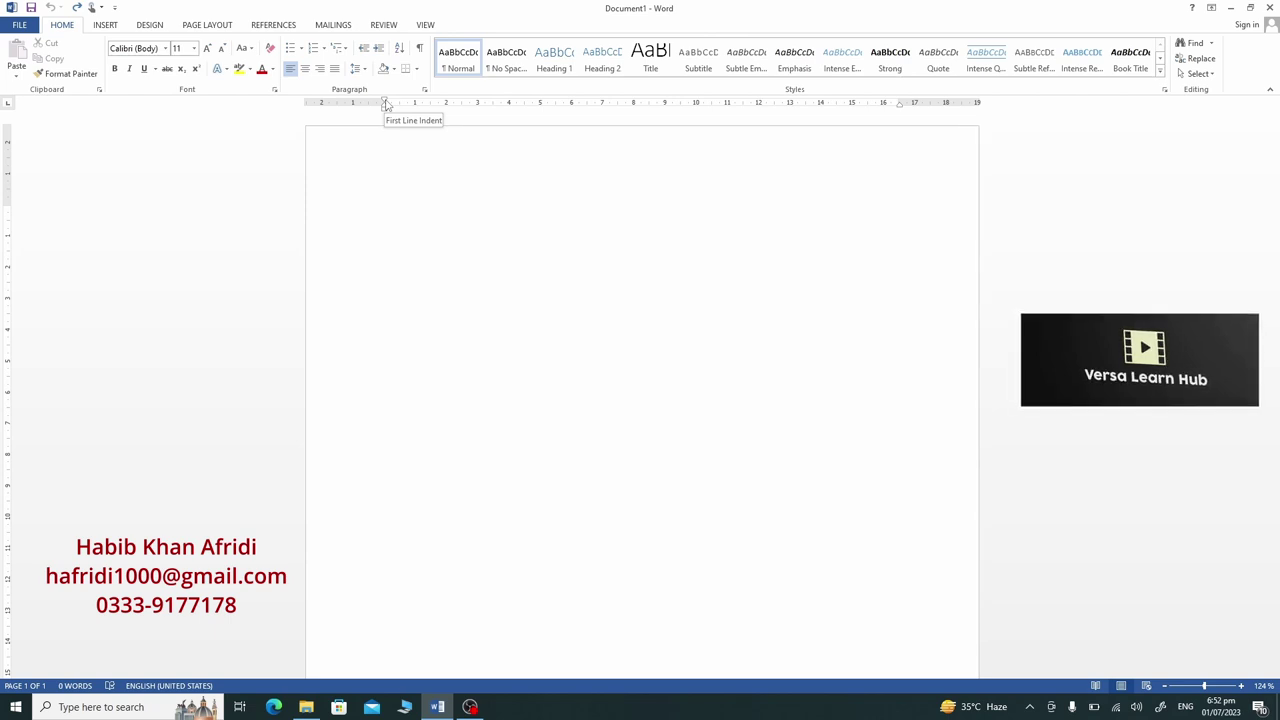
- Set a first-line indent on the ruler, generate five =rand(5) sample paragraphs, and select the first paragraph
{"action": "left_click_drag", "start_coordinate": [386, 104], "coordinate": [433, 113]}
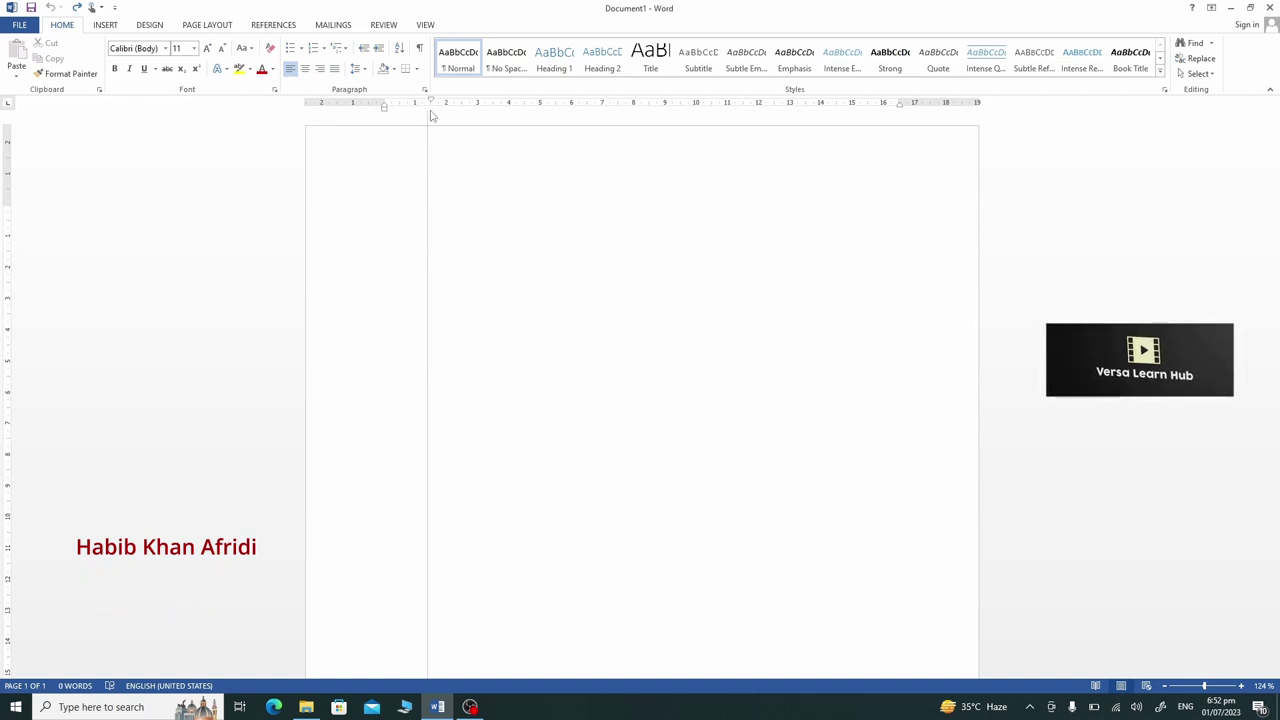
{"action": "left_click_drag", "start_coordinate": [431, 115], "coordinate": [431, 115]}
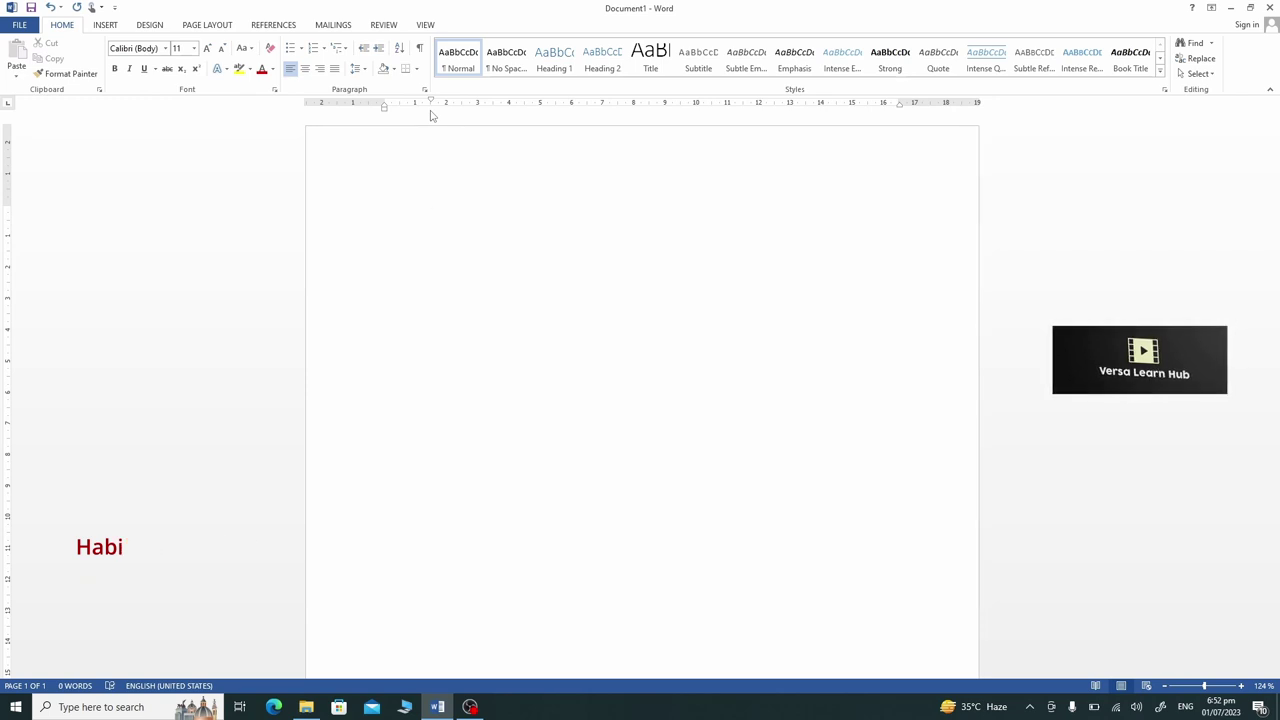
{"action": "type", "text": "=rand(5"}
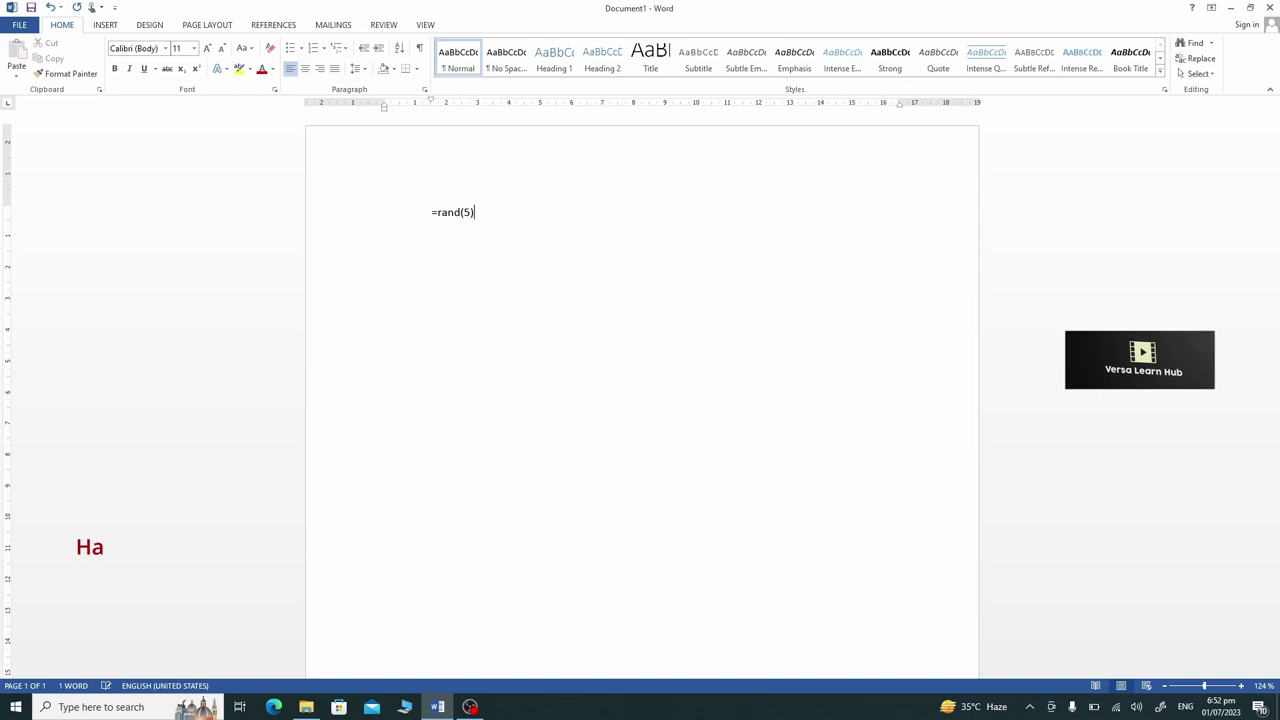
{"action": "key", "text": "Return"}
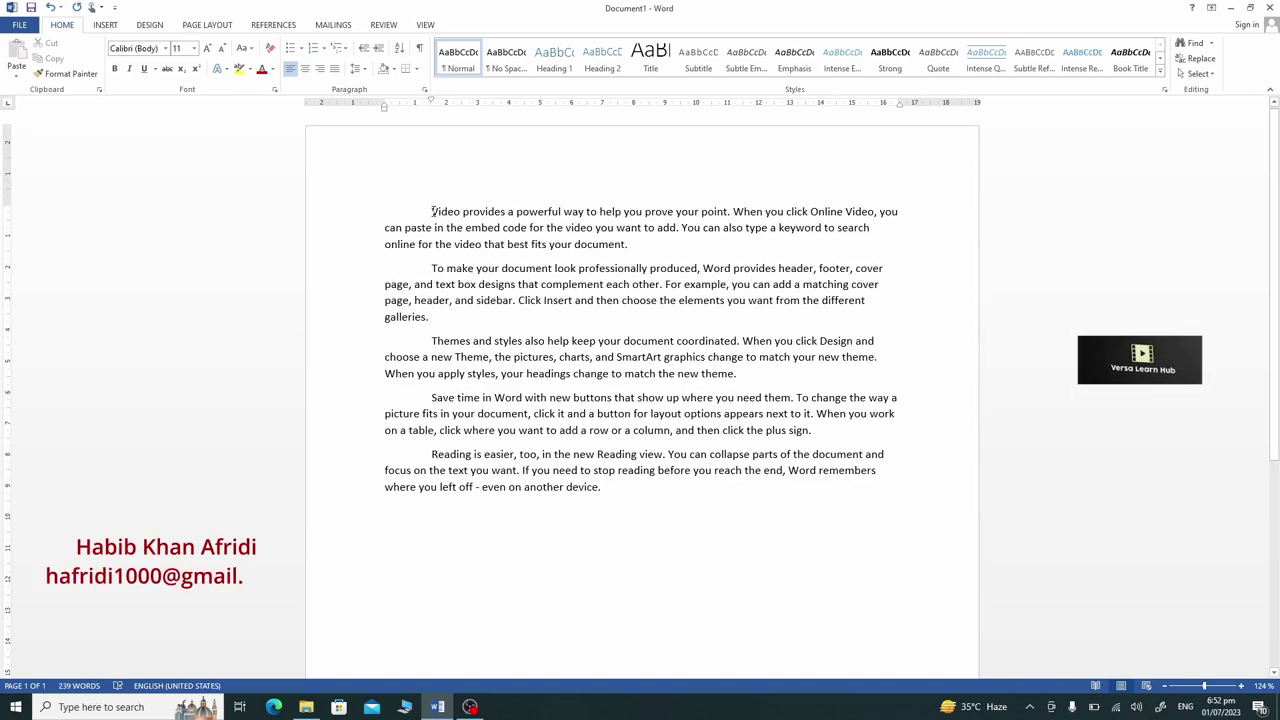
{"action": "left_click_drag", "start_coordinate": [432, 211], "coordinate": [627, 246]}
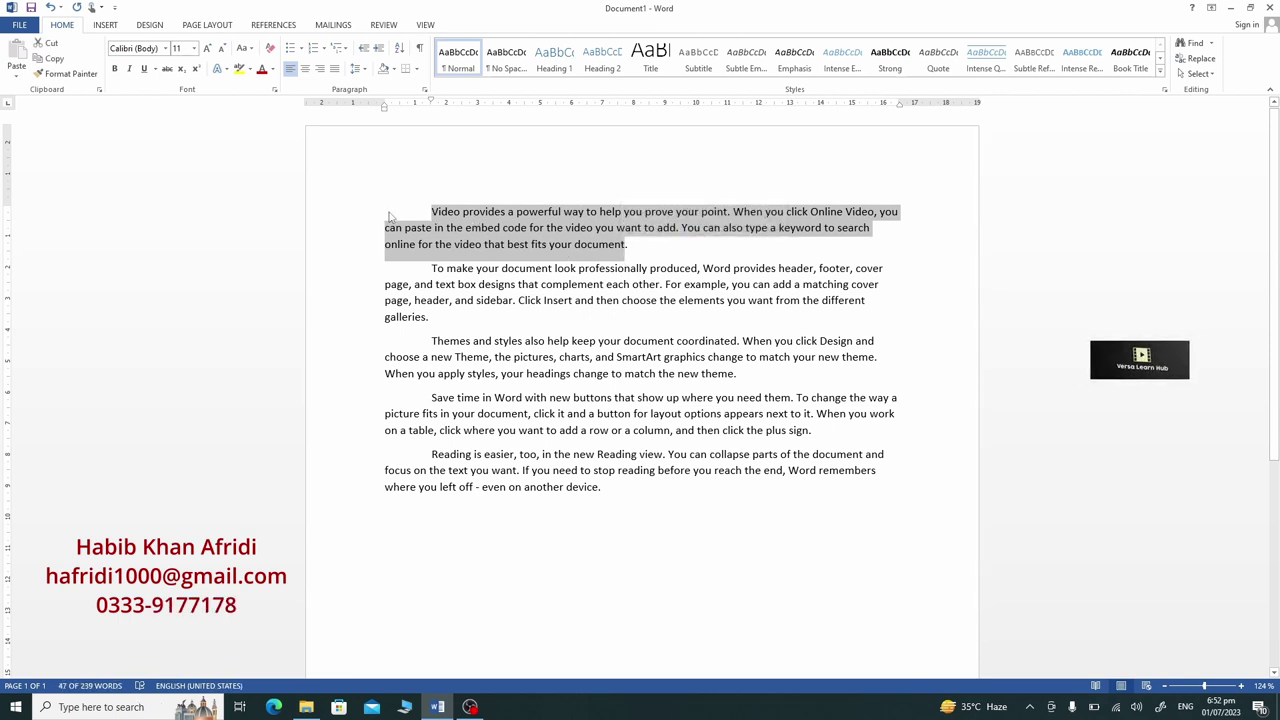
- Undo to a blank page, set a hanging indent with the ruler markers, and regenerate =rand(5) paragraphs
{"action": "key", "text": "ctrl+z"}
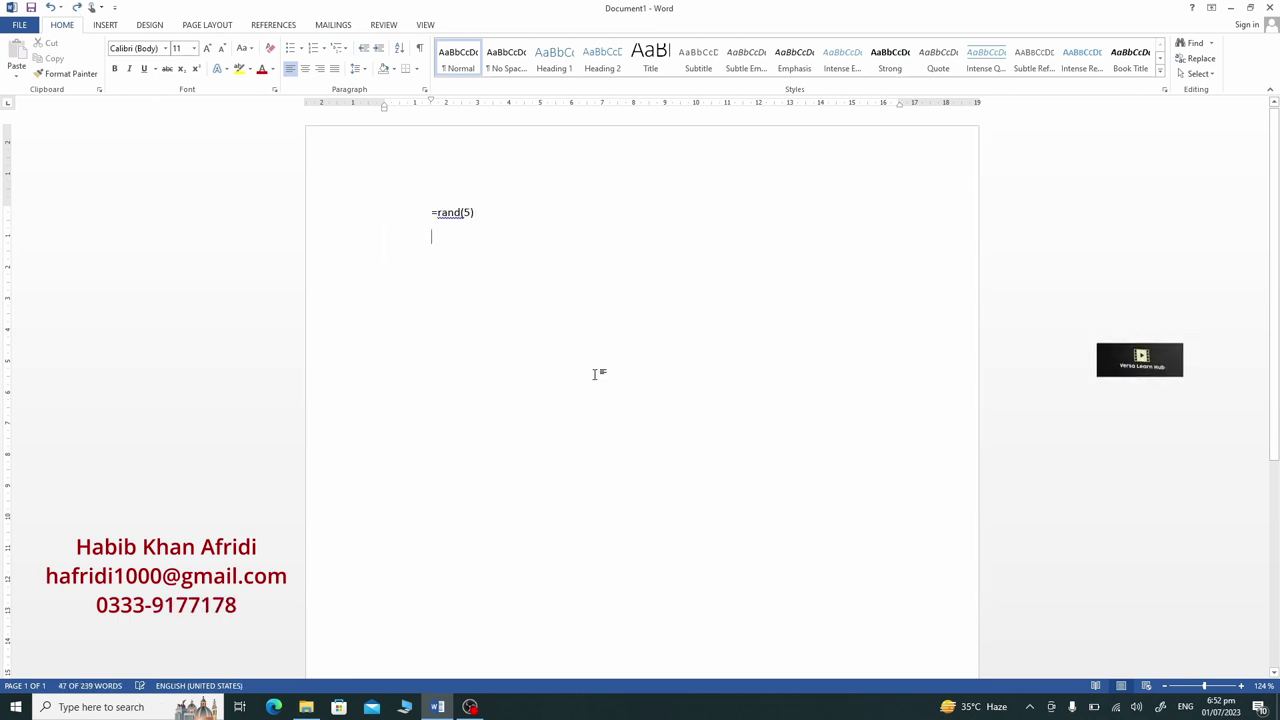
{"action": "key", "text": "ctrl+z"}
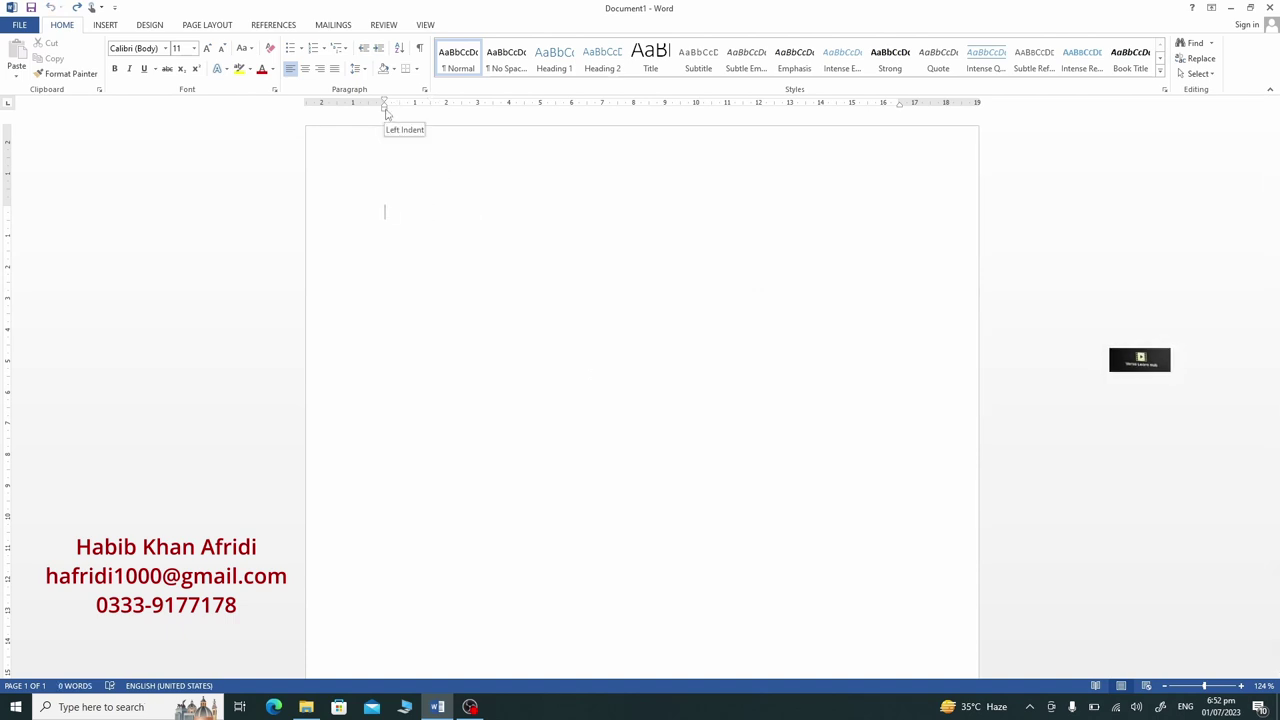
{"action": "left_click_drag", "start_coordinate": [386, 113], "coordinate": [446, 115]}
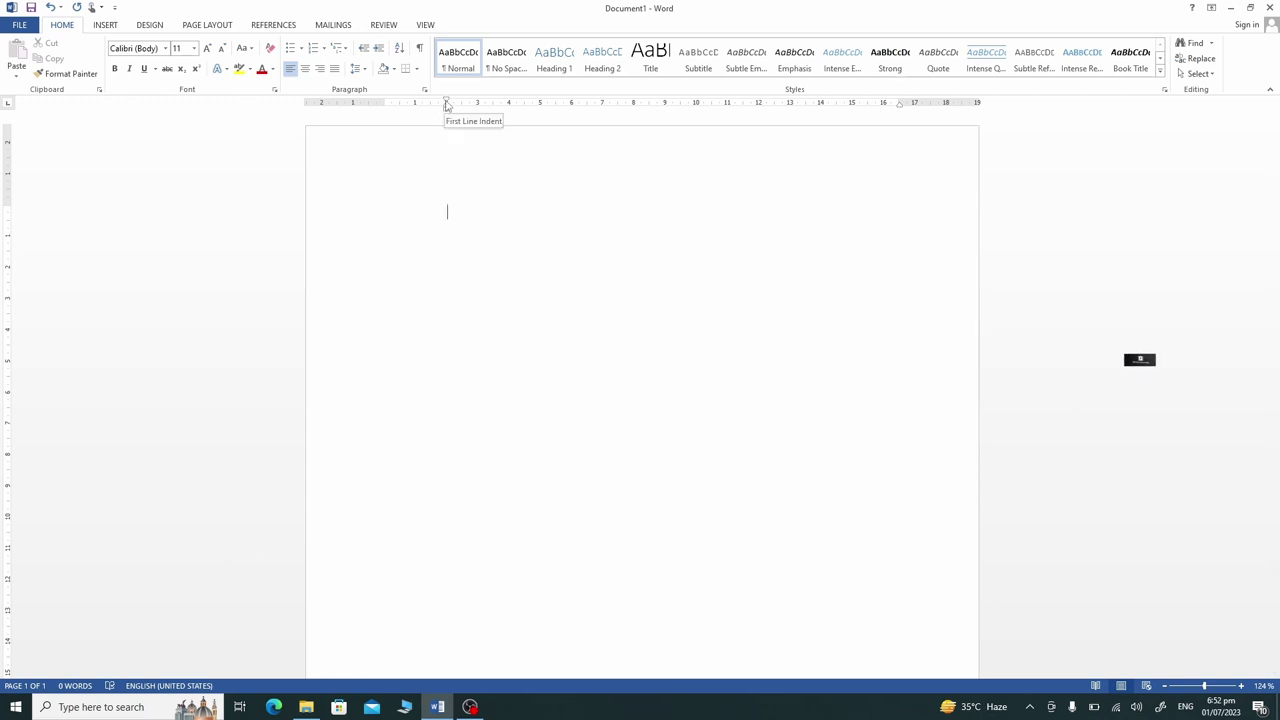
{"action": "left_click_drag", "start_coordinate": [446, 104], "coordinate": [386, 106]}
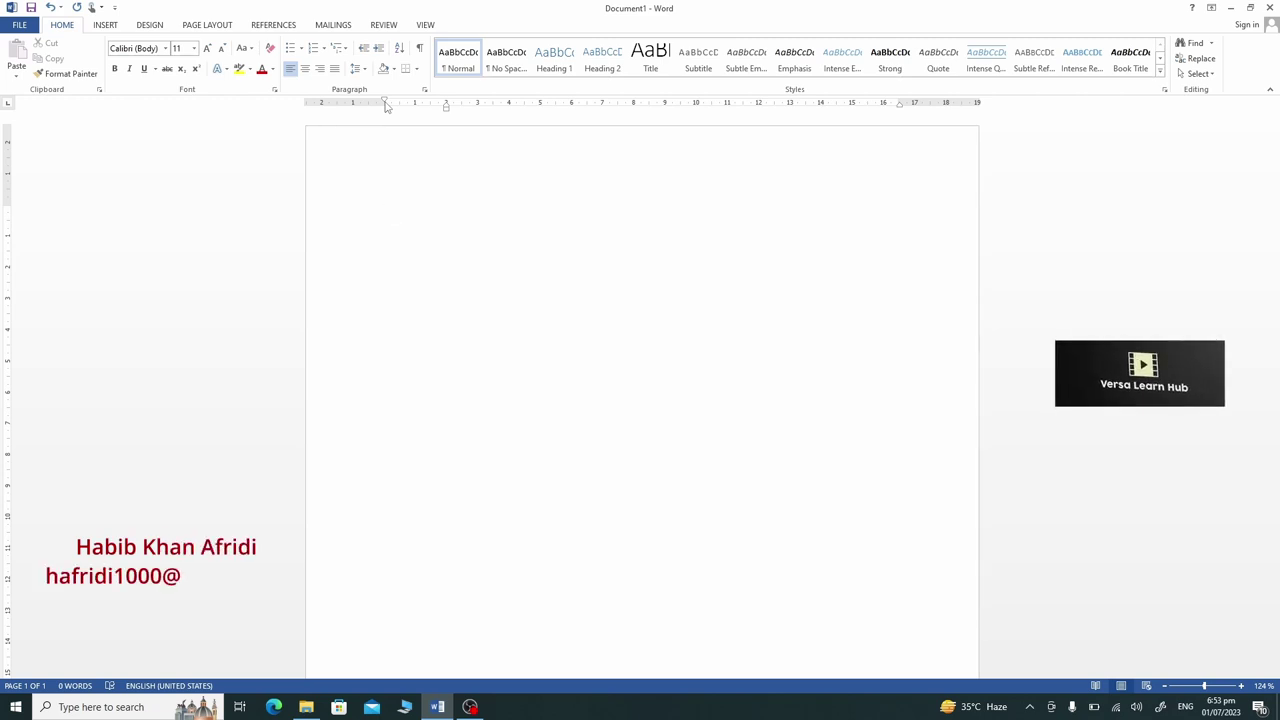
{"action": "type", "text": "="}
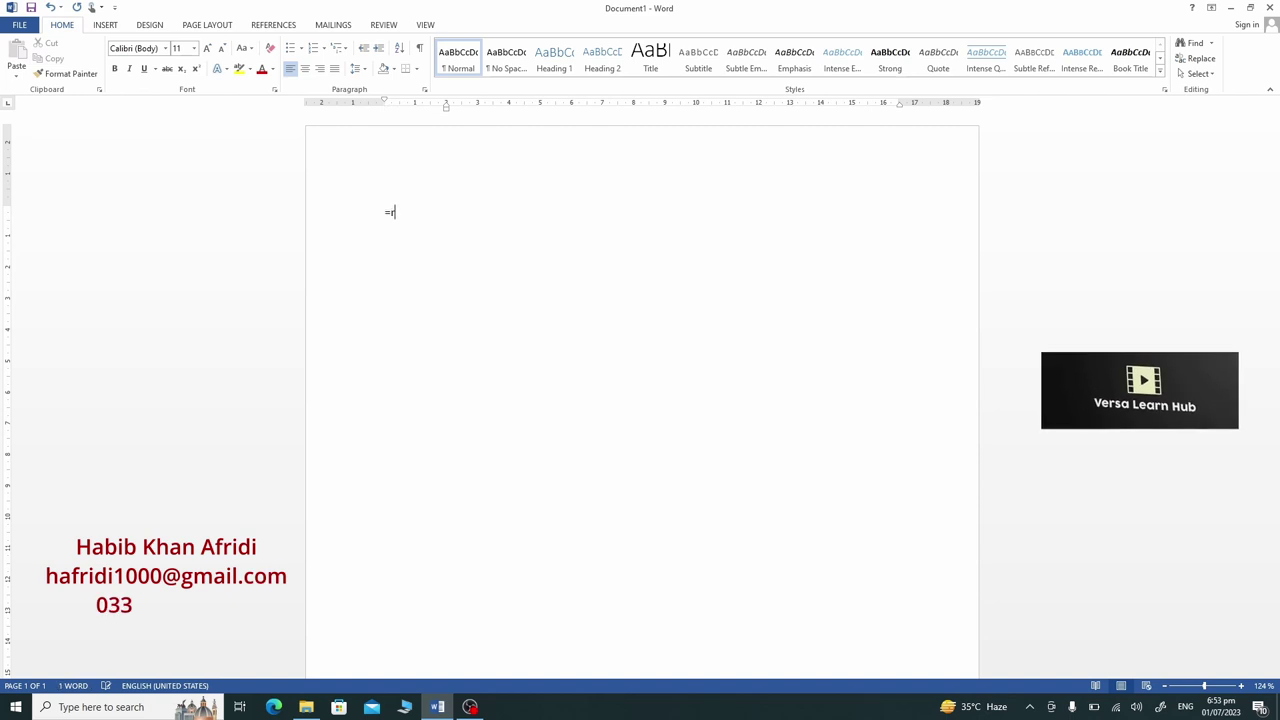
{"action": "type", "text": "rand(5)"}
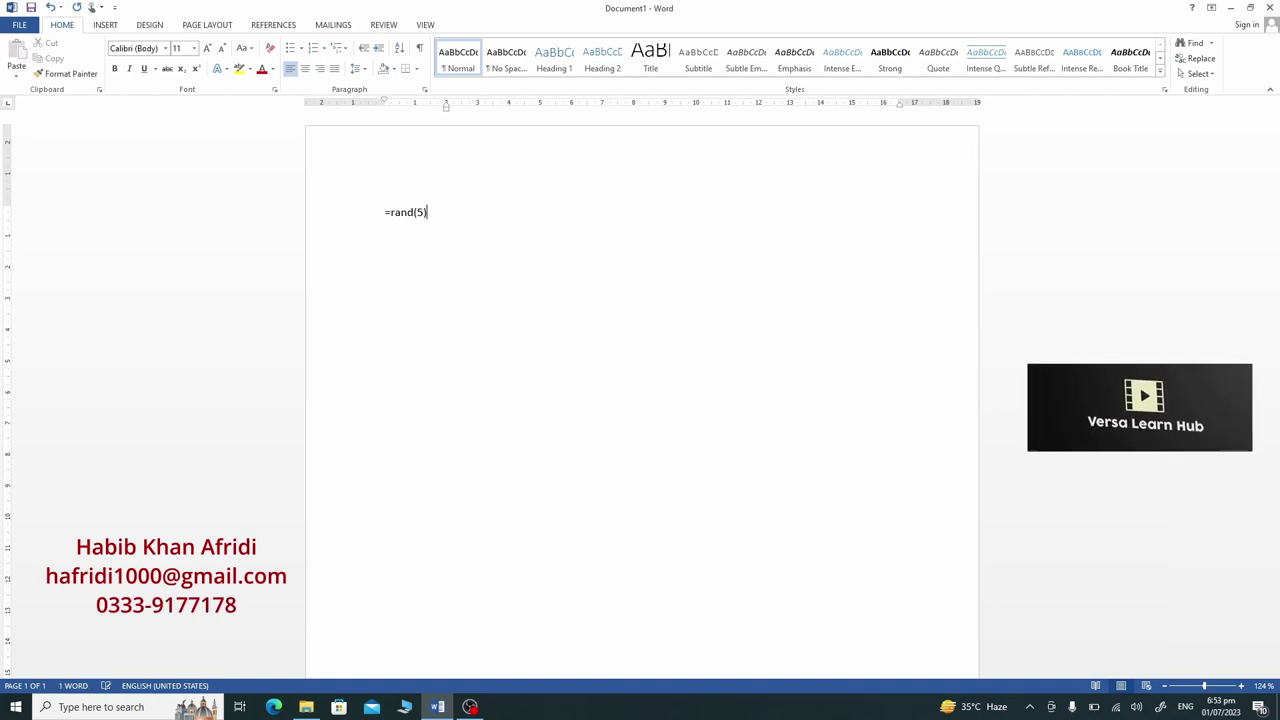
{"action": "key", "text": "Return"}
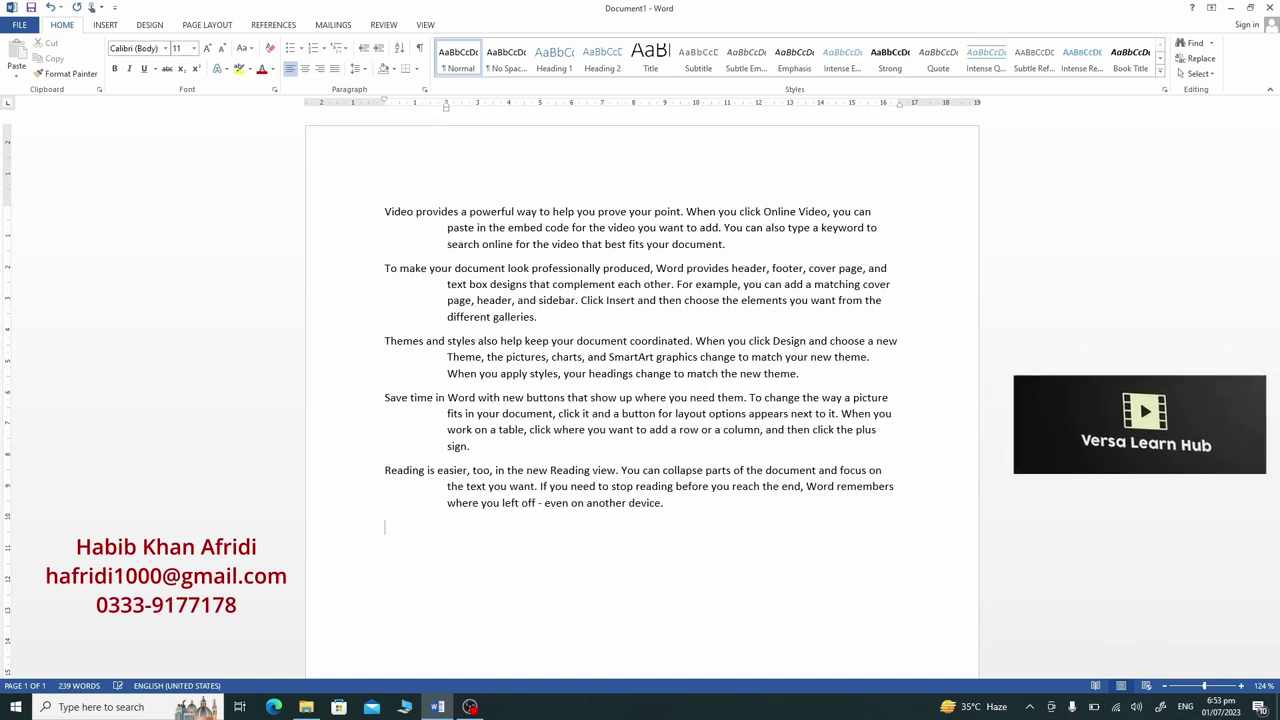
{"action": "left_click_drag", "start_coordinate": [387, 212], "coordinate": [733, 246]}
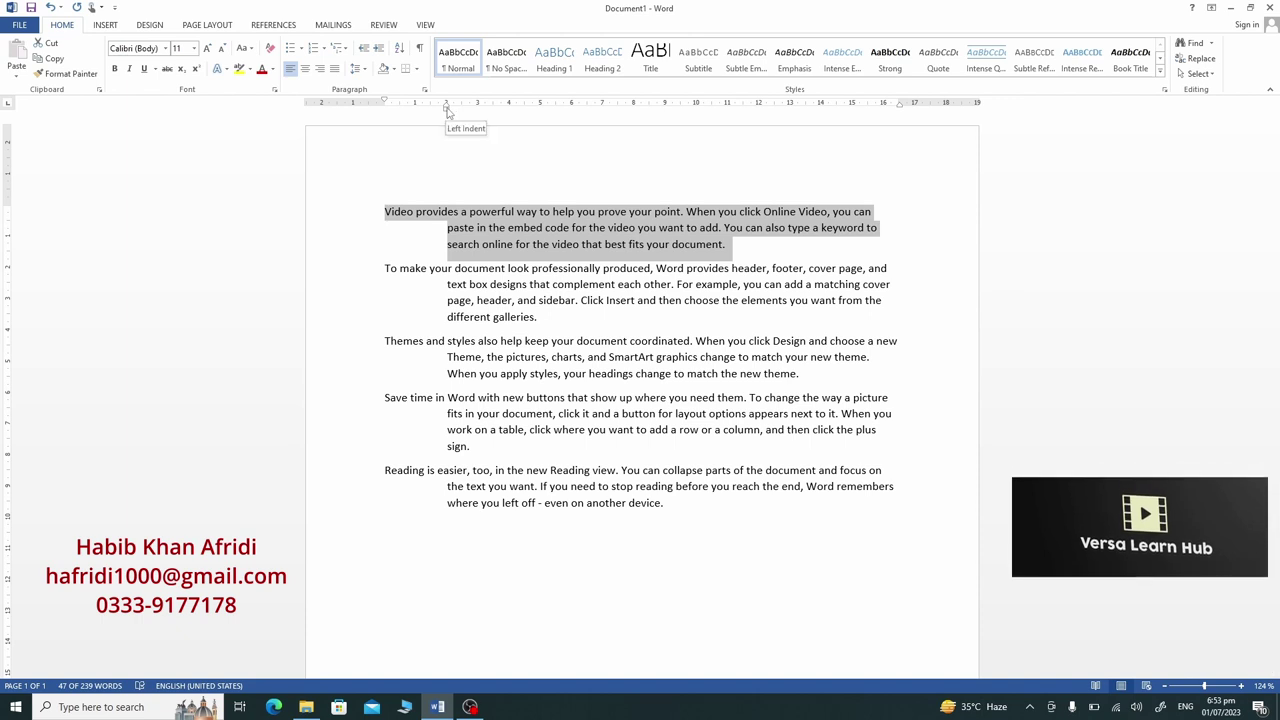
{"action": "left_click_drag", "start_coordinate": [447, 112], "coordinate": [448, 112]}
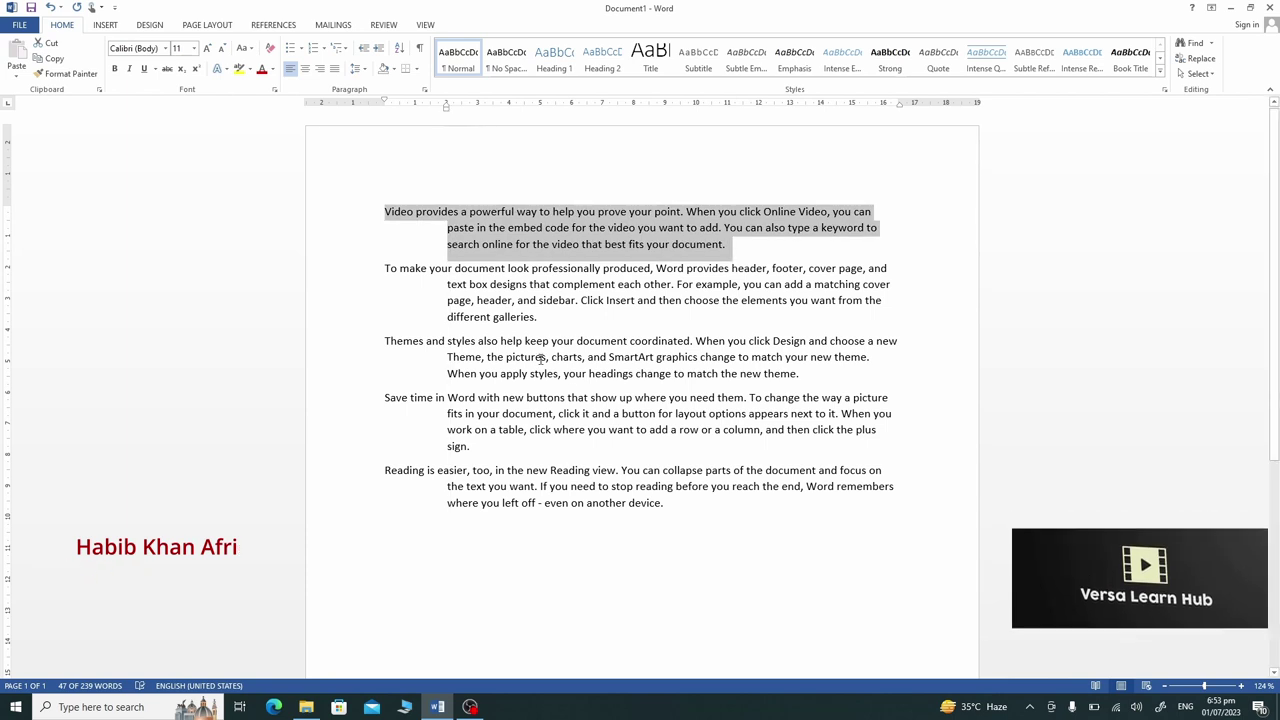
{"action": "left_click", "coordinate": [594, 544]}
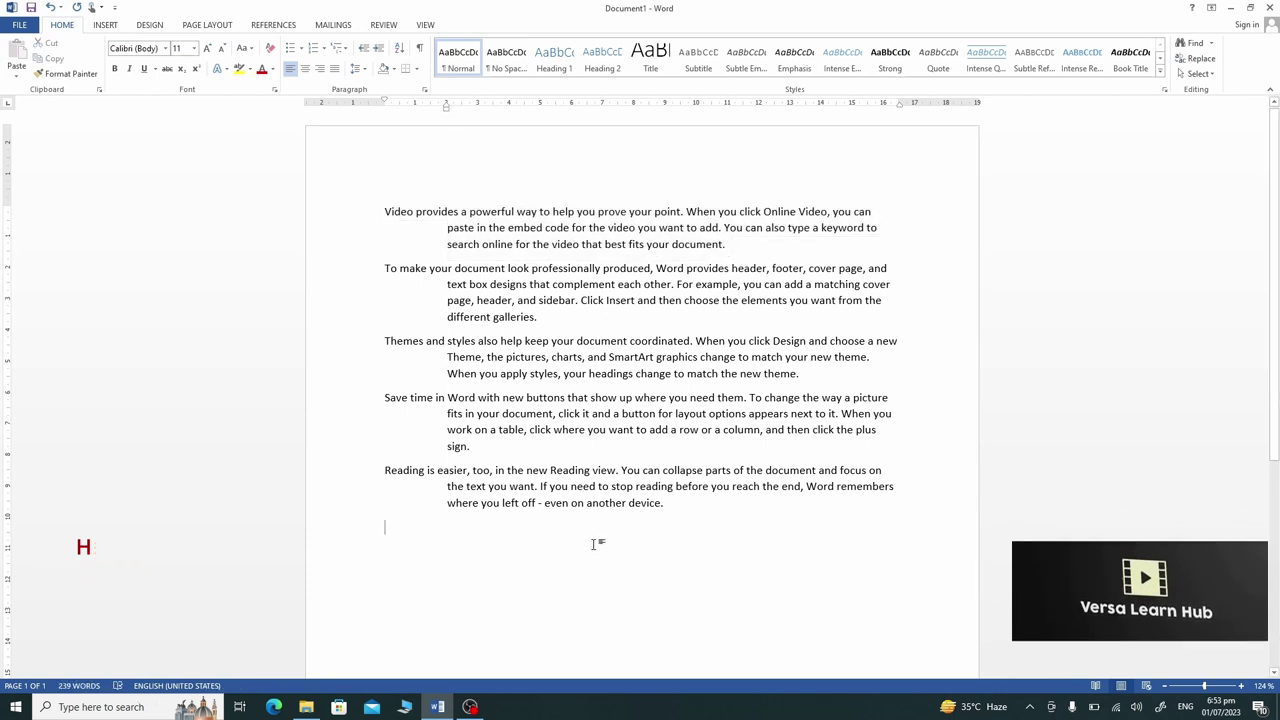
- Undo to an empty page, regenerate five flush-left =rand(5) paragraphs, and select them all
{"action": "key", "text": "ctrl+z"}
{"action": "key", "text": "ctrl+z"}
{"action": "key", "text": "ctrl+z"}
{"action": "key", "text": "ctrl+z"}
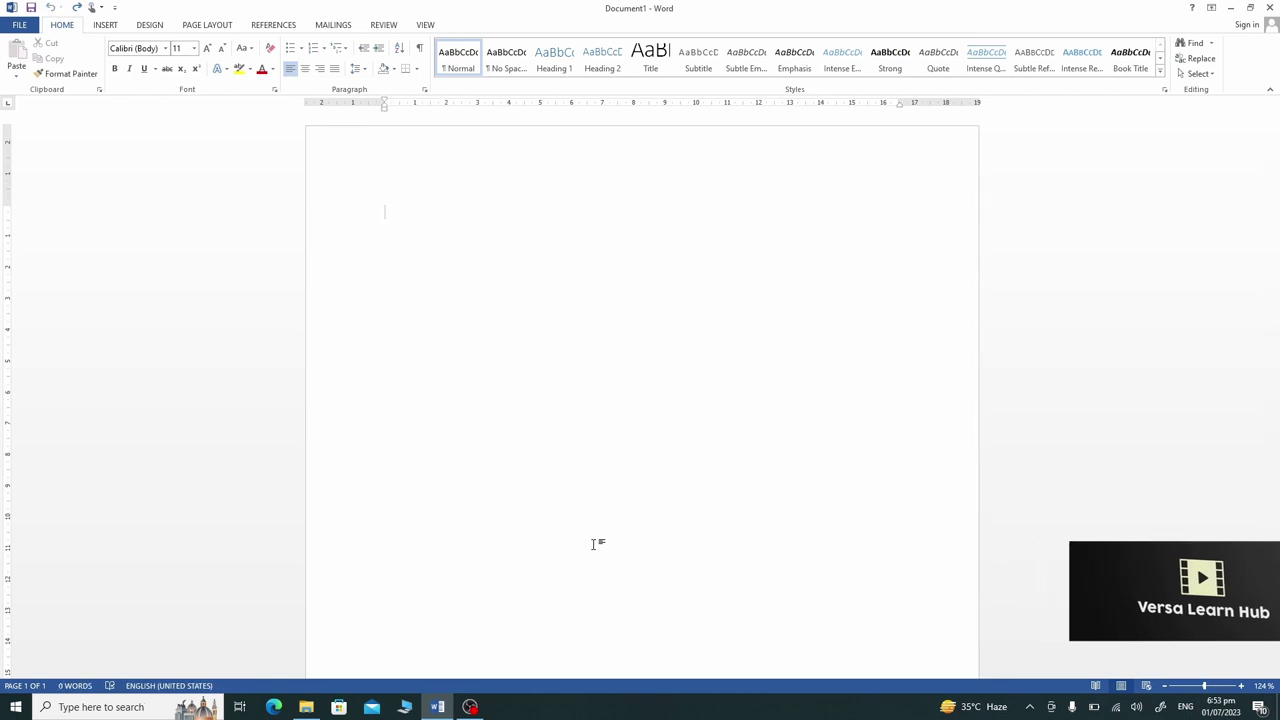
{"action": "type", "text": "=ran"}
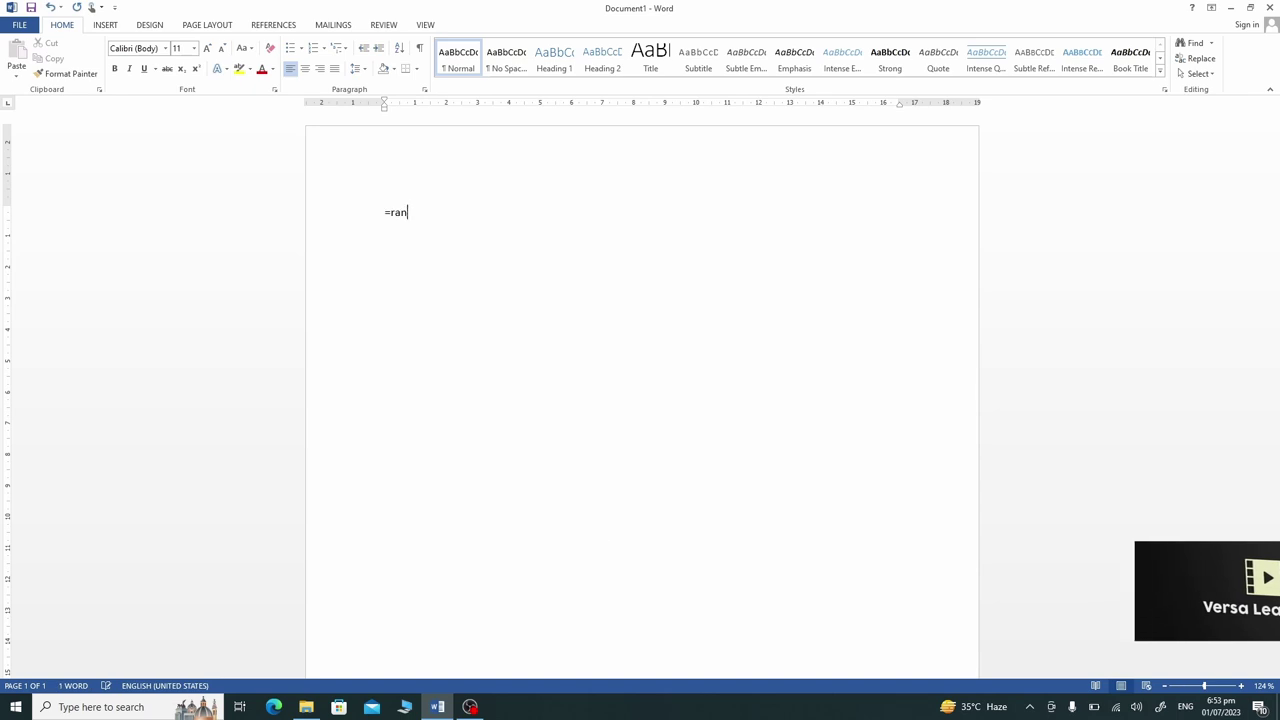
{"action": "type", "text": "d(50"}
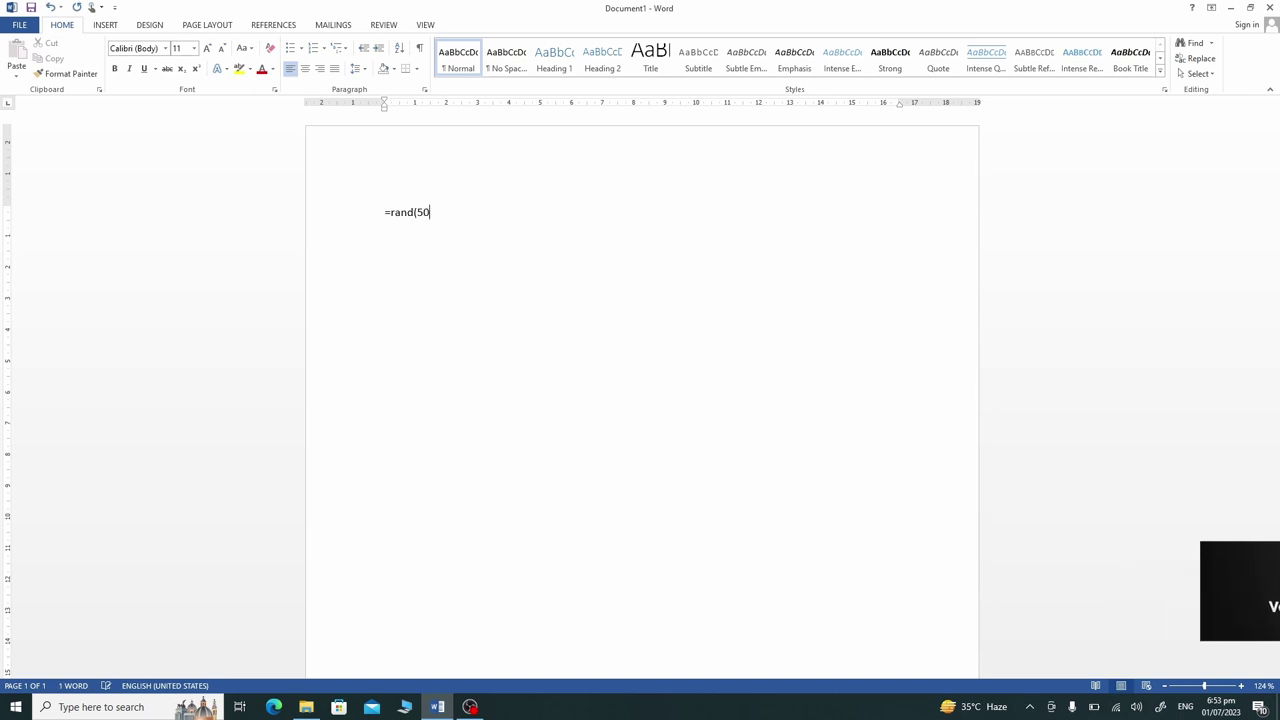
{"action": "type", "text": ")"}
{"action": "key", "text": "Return"}
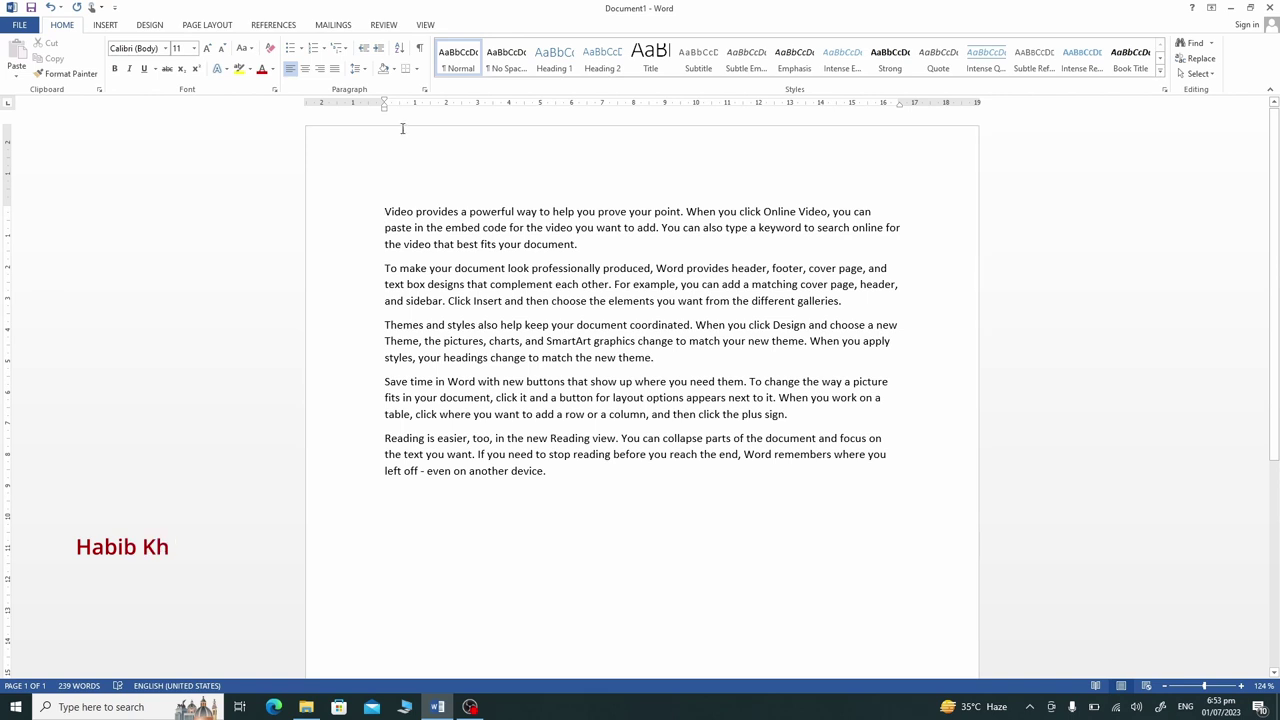
{"action": "mouse_move", "coordinate": [386, 214]}
{"action": "left_mouse_down"}
{"action": "mouse_move", "coordinate": [578, 507]}
{"action": "mouse_move", "coordinate": [577, 480]}
{"action": "left_mouse_up"}
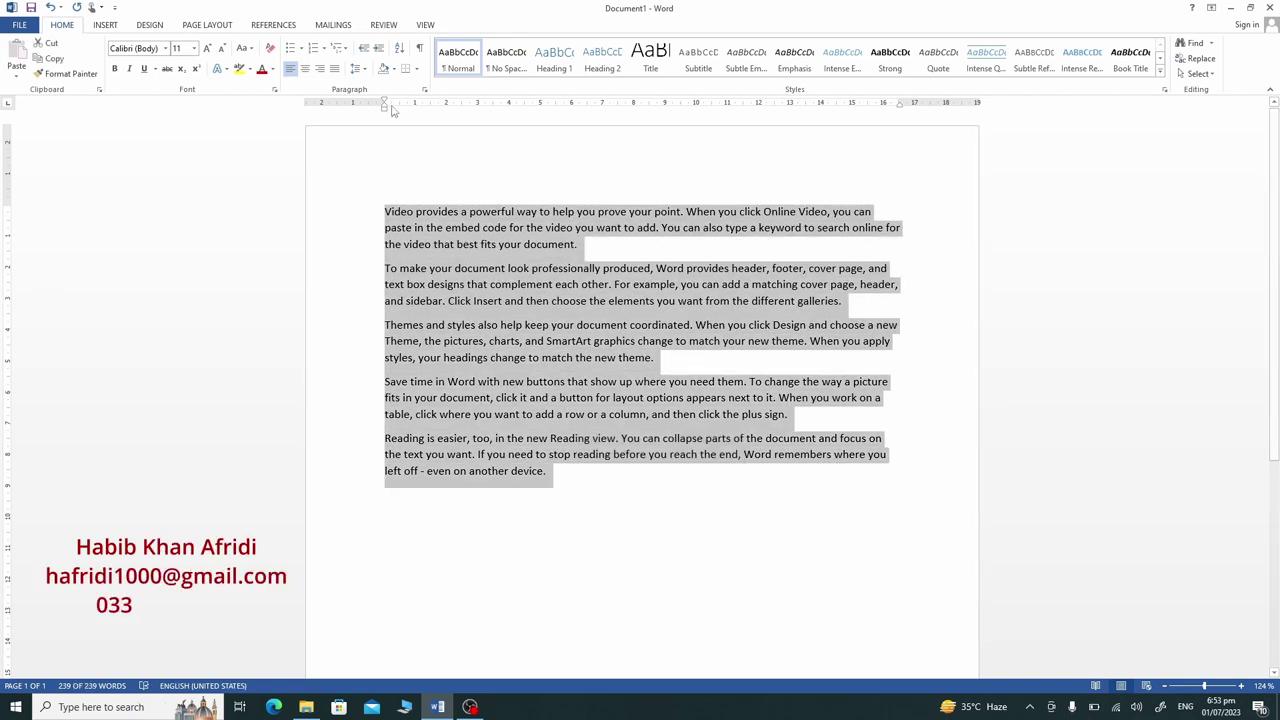
- Move the Left Indent marker in and the First Line Indent back to hang all five paragraphs
{"action": "left_click_drag", "start_coordinate": [386, 104], "coordinate": [431, 110]}
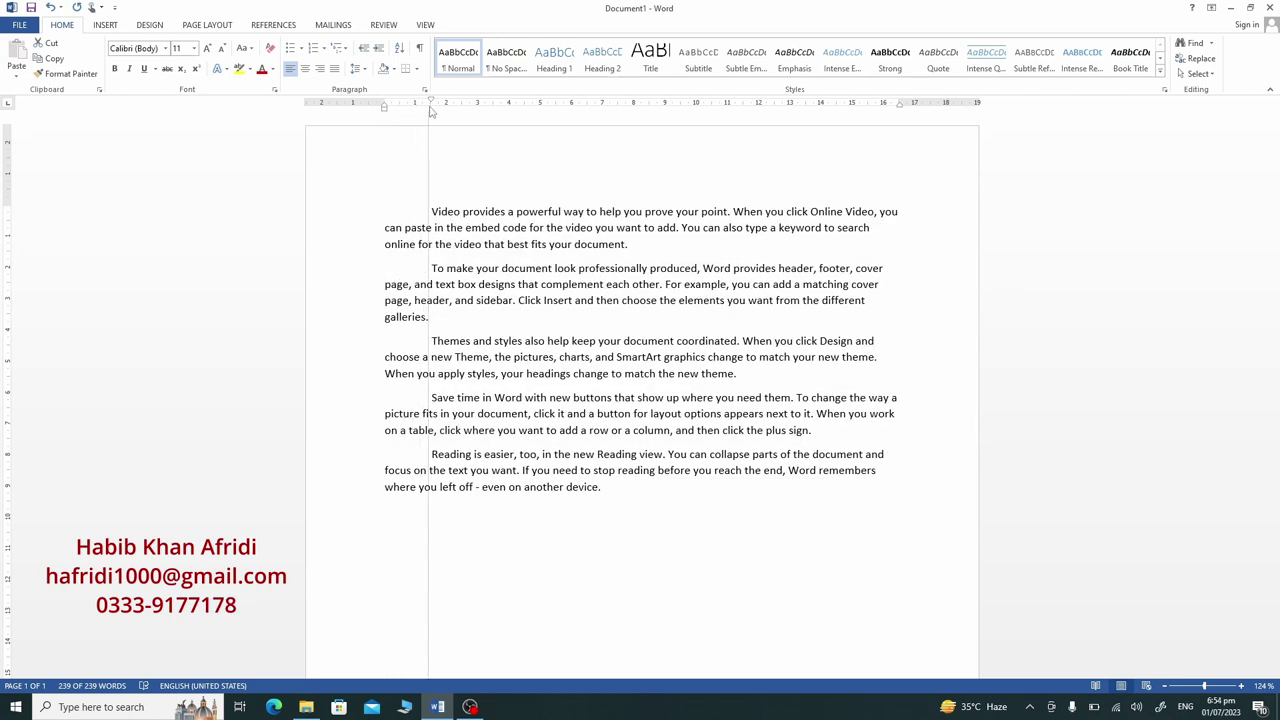
{"action": "left_click_drag", "start_coordinate": [431, 112], "coordinate": [431, 112]}
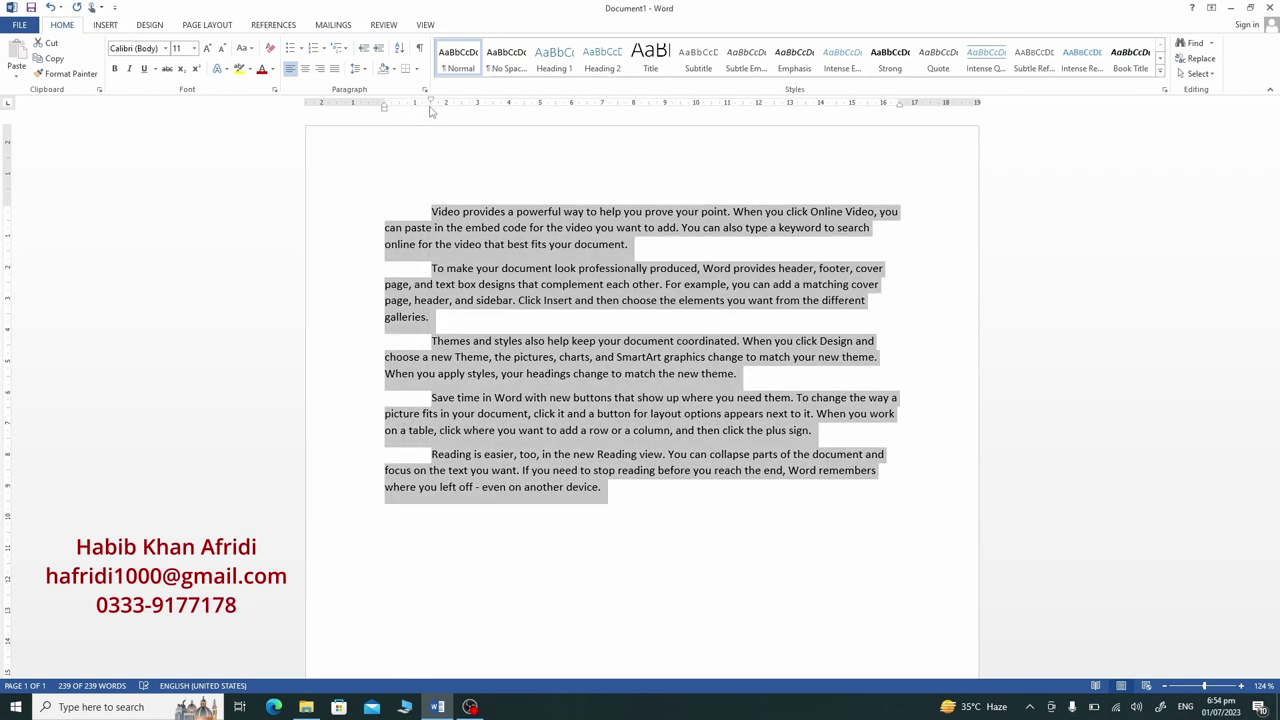
{"action": "mouse_move", "coordinate": [432, 104]}
{"action": "left_mouse_down"}
{"action": "mouse_move", "coordinate": [386, 114]}
{"action": "mouse_move", "coordinate": [447, 121]}
{"action": "left_mouse_up"}
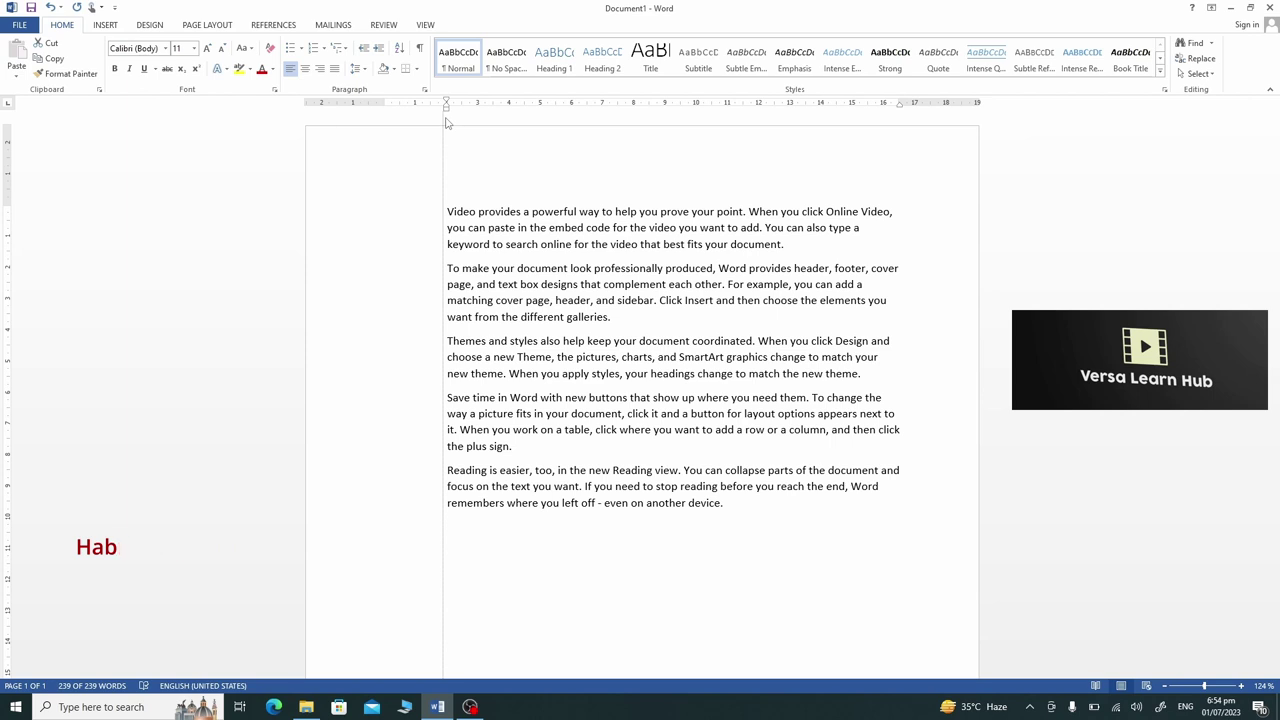
{"action": "left_click_drag", "start_coordinate": [447, 121], "coordinate": [445, 117]}
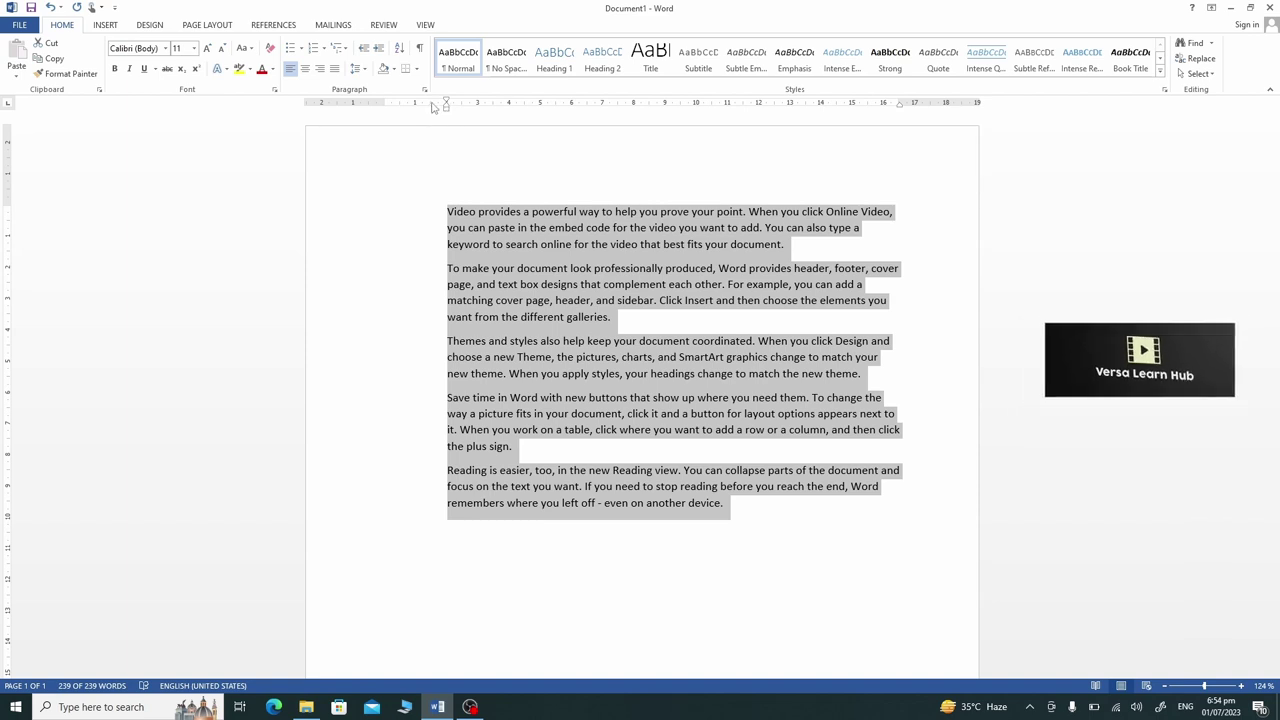
{"action": "left_click_drag", "start_coordinate": [446, 102], "coordinate": [384, 103]}
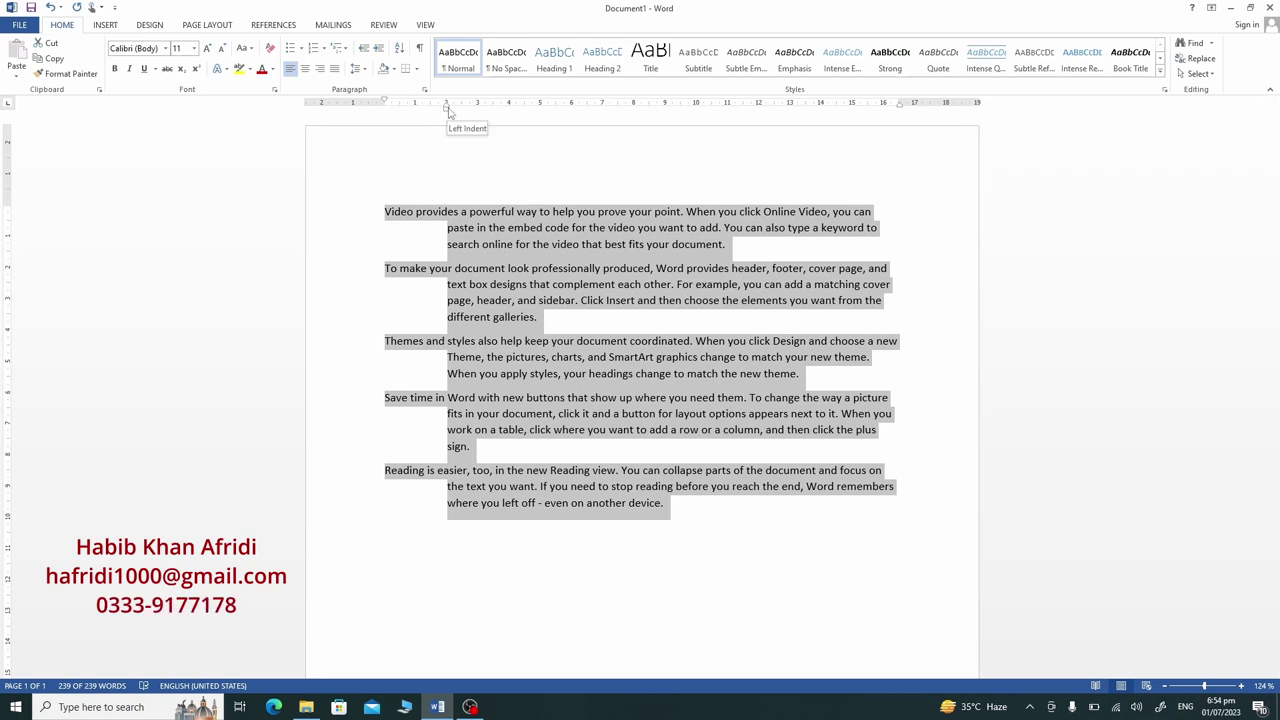
- In the Paragraph dialog, set Special indentation to First line by 1.27 cm
{"action": "right_click", "coordinate": [524, 287]}
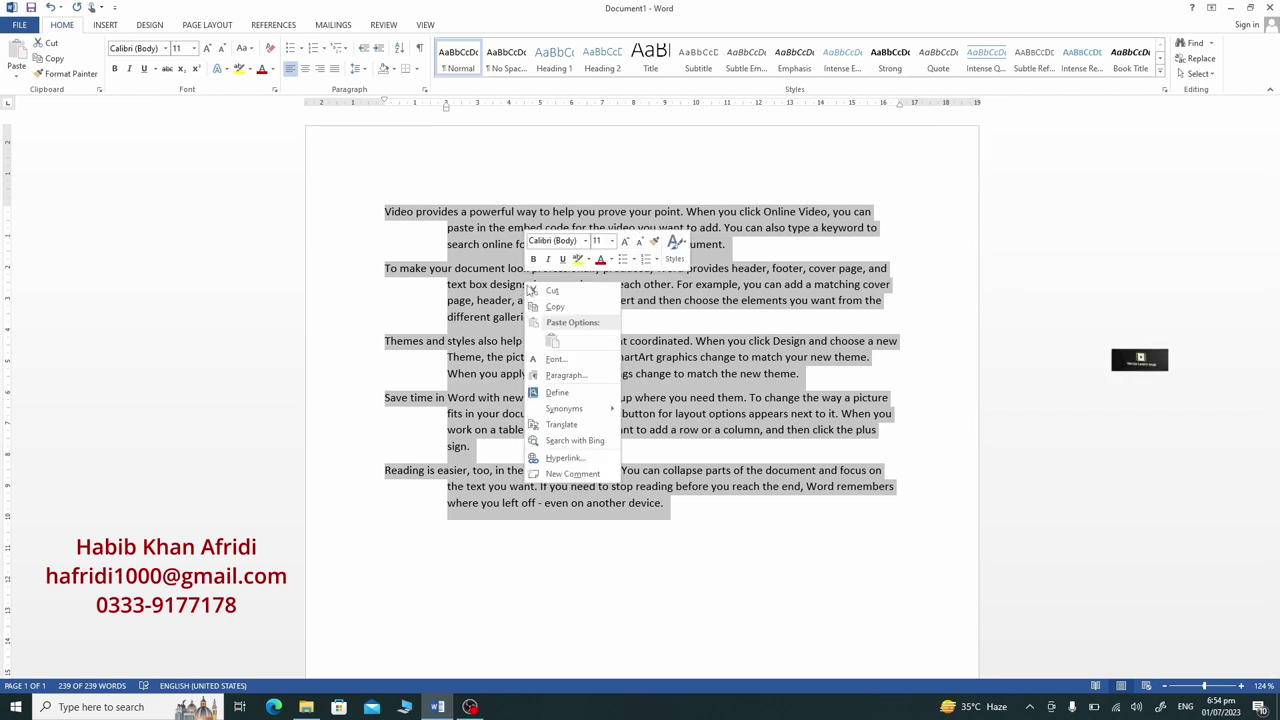
{"action": "left_click", "coordinate": [566, 375]}
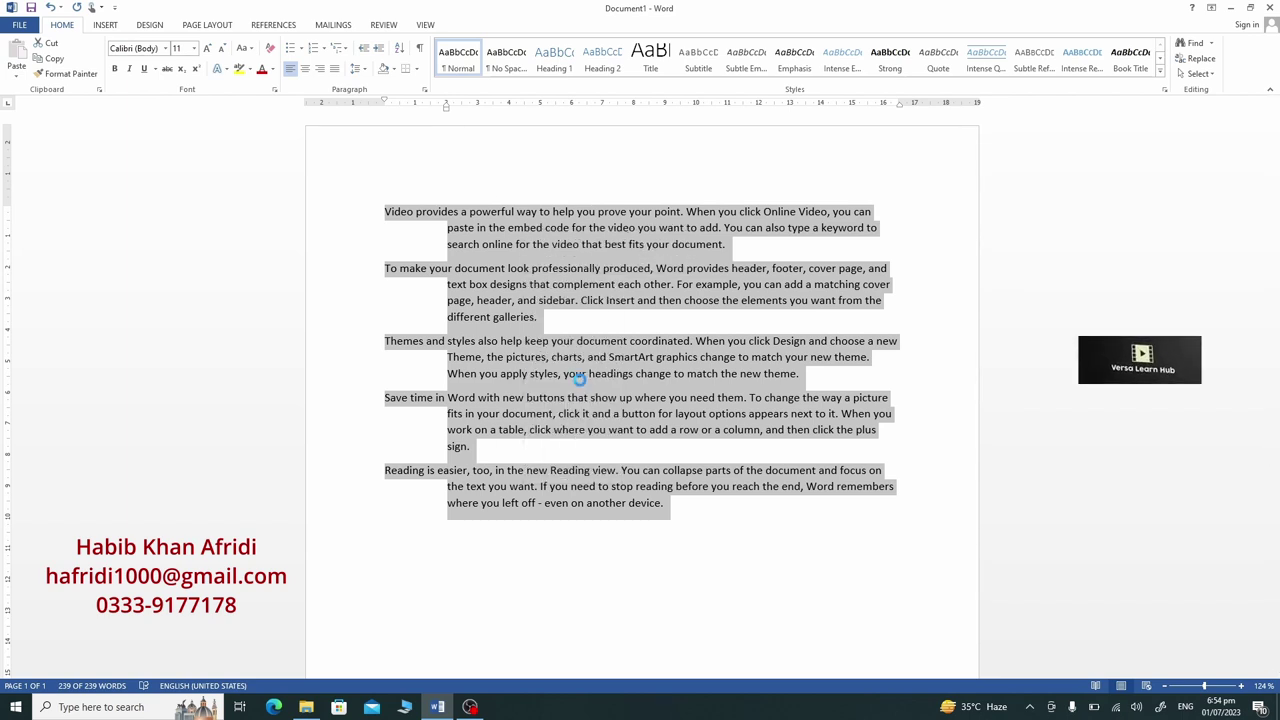
{"action": "left_click", "coordinate": [714, 299]}
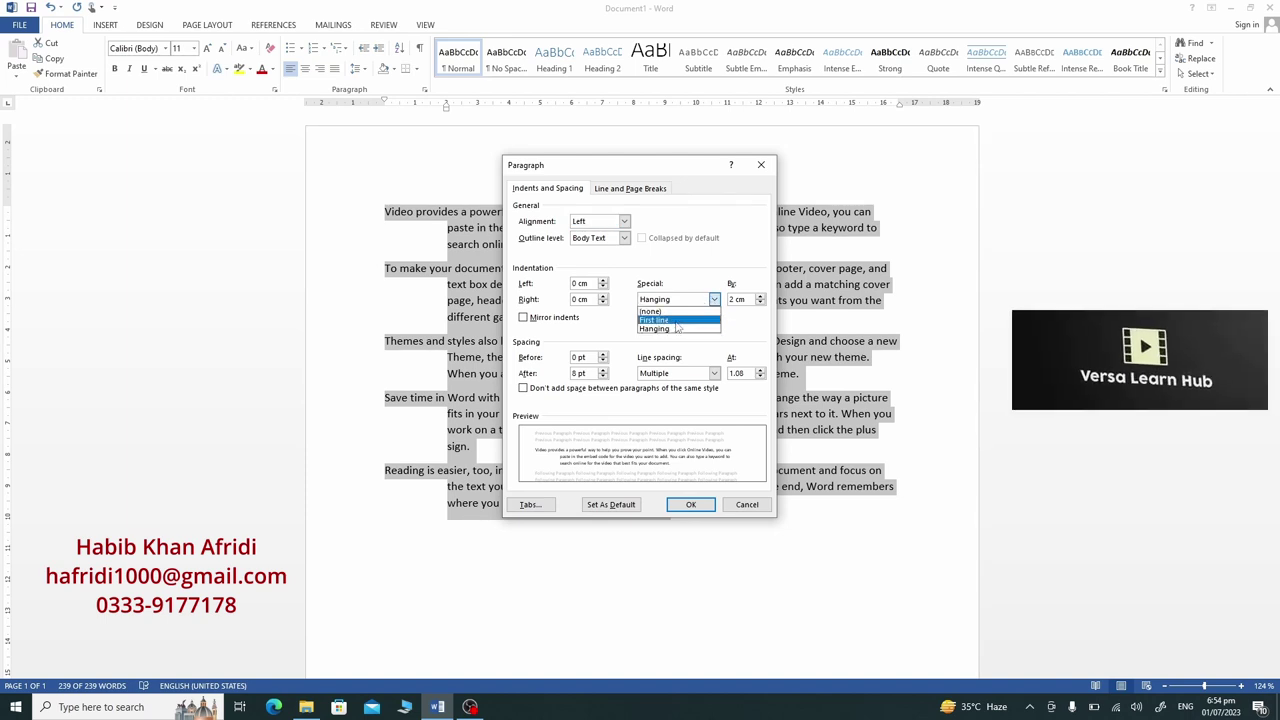
{"action": "left_click", "coordinate": [676, 321]}
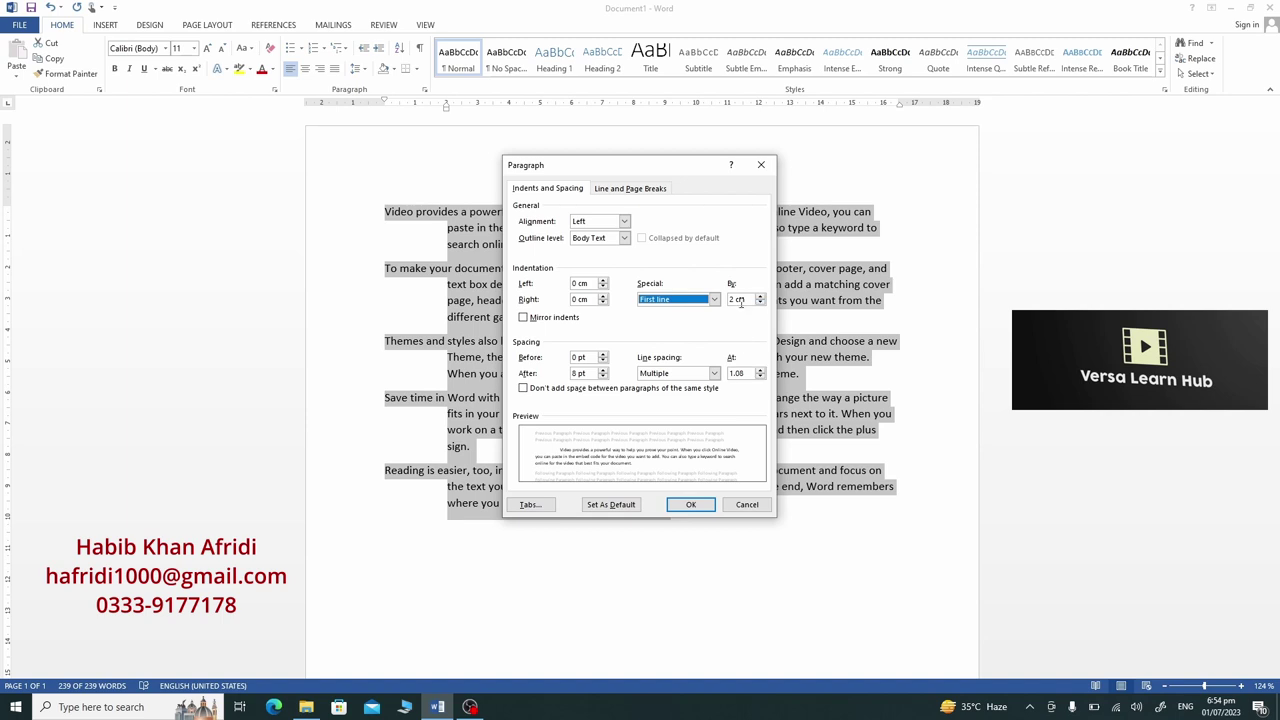
{"action": "left_click", "coordinate": [741, 301]}
{"action": "type", "text": "1.27"}
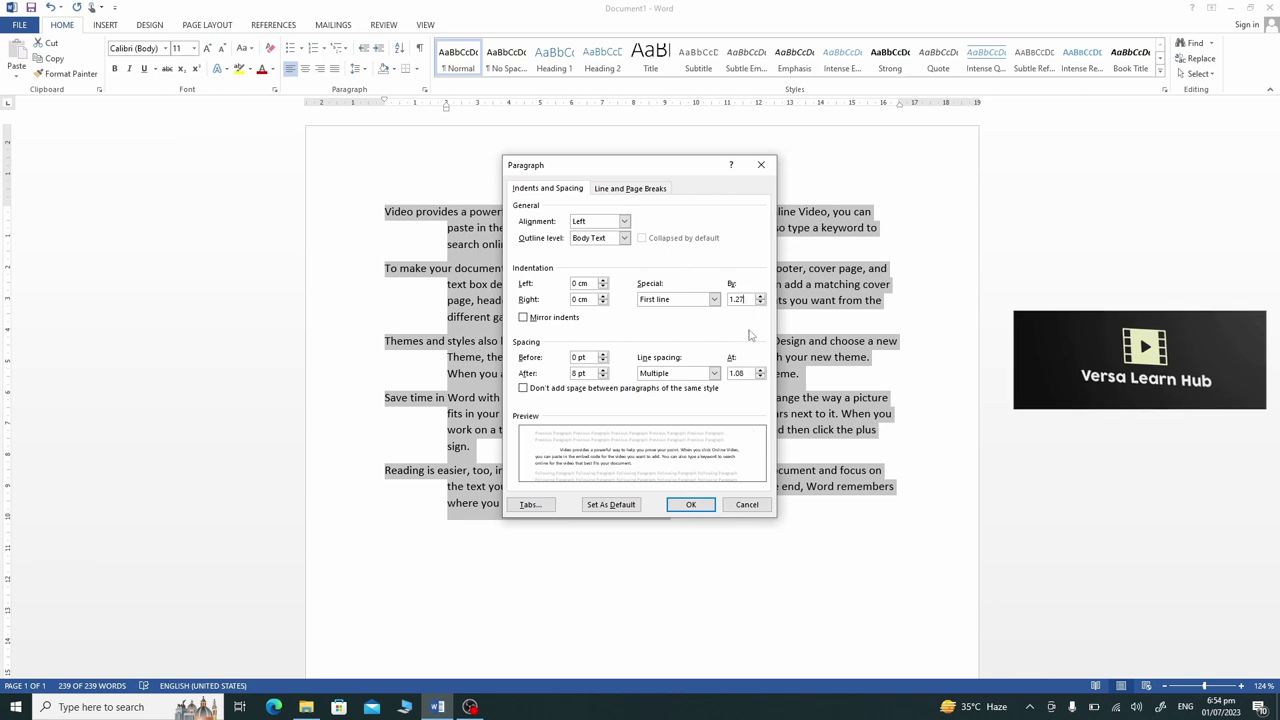
{"action": "left_click", "coordinate": [691, 506]}
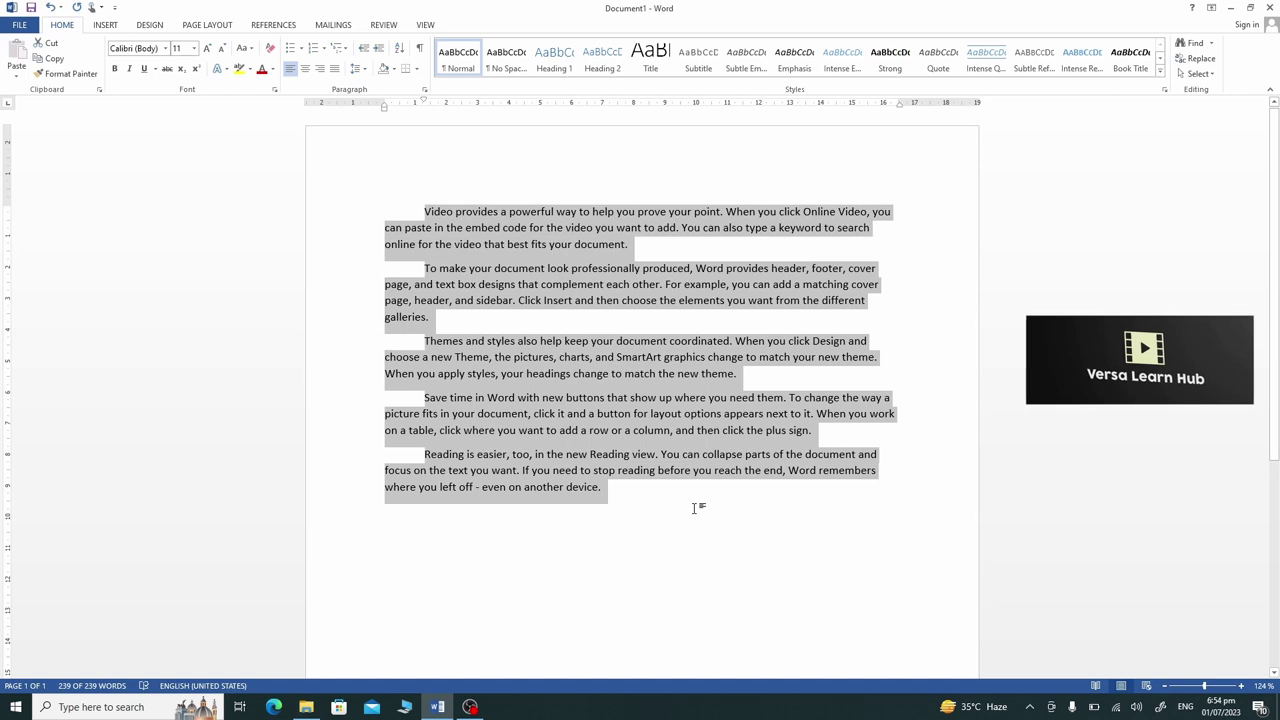
- In the Paragraph dialog, change Special indentation from First line to Hanging at 1.27 cm
{"action": "right_click", "coordinate": [569, 275]}
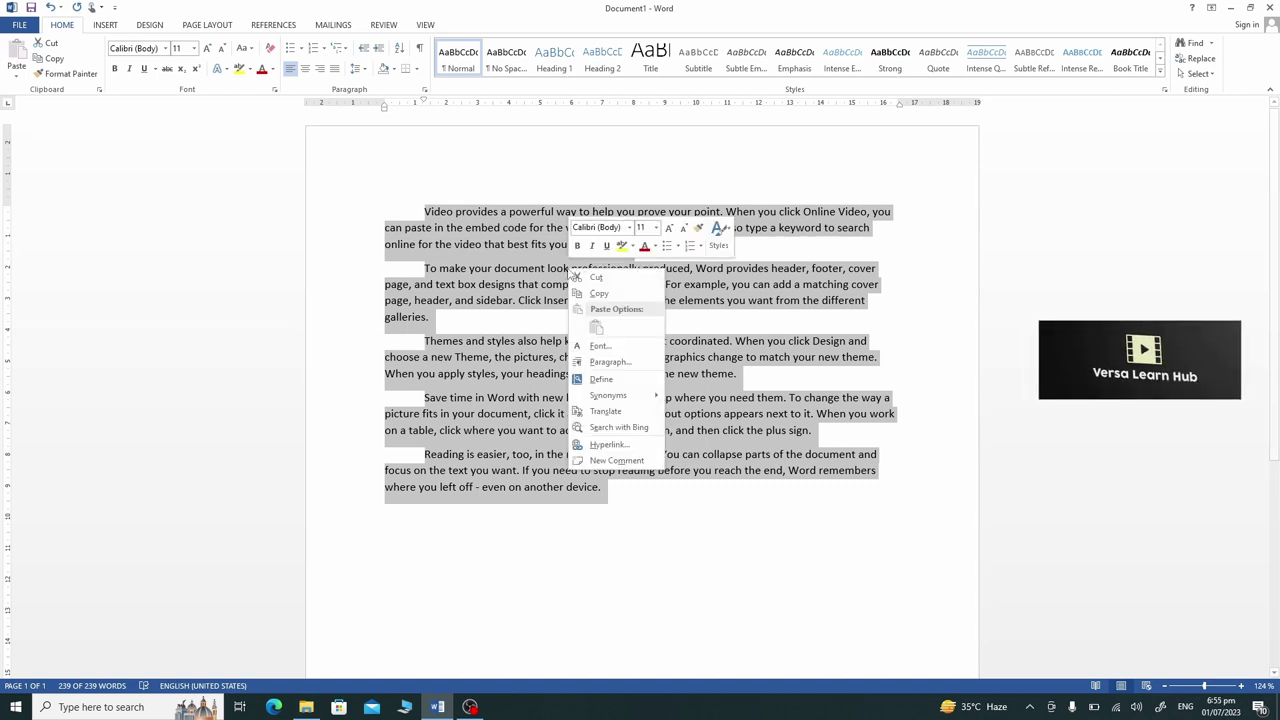
{"action": "left_click", "coordinate": [608, 361]}
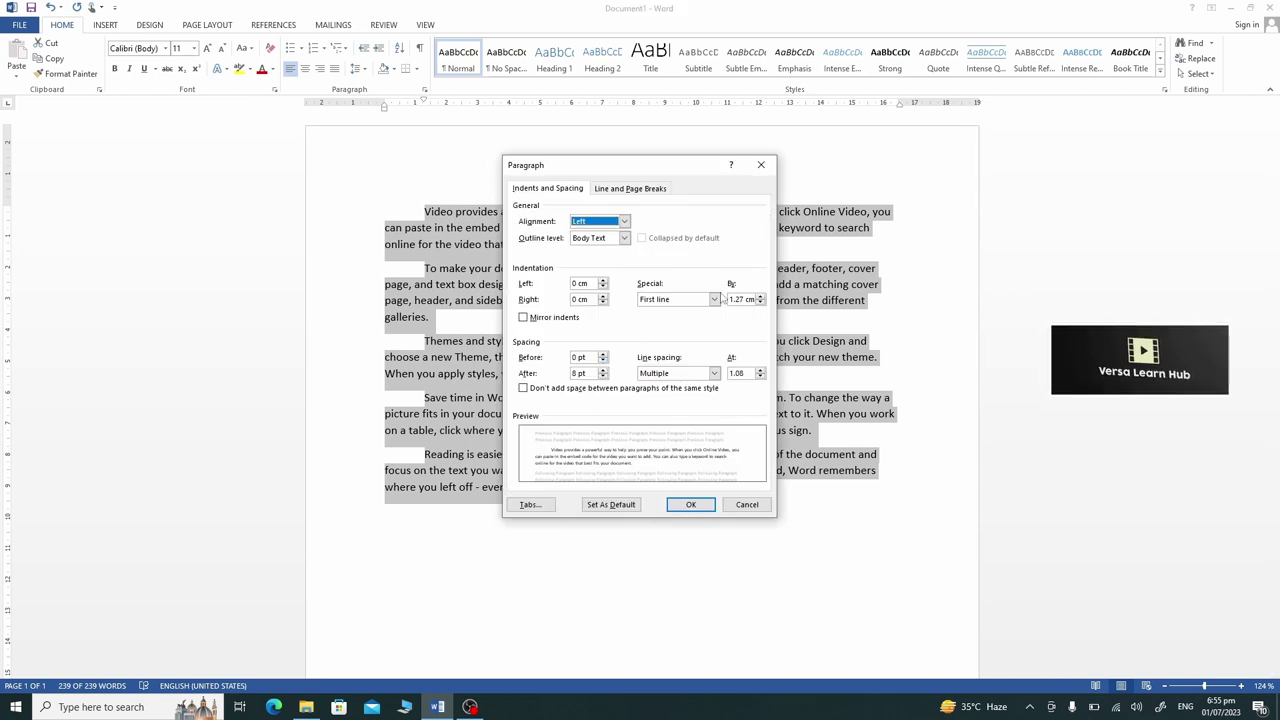
{"action": "left_click", "coordinate": [714, 299]}
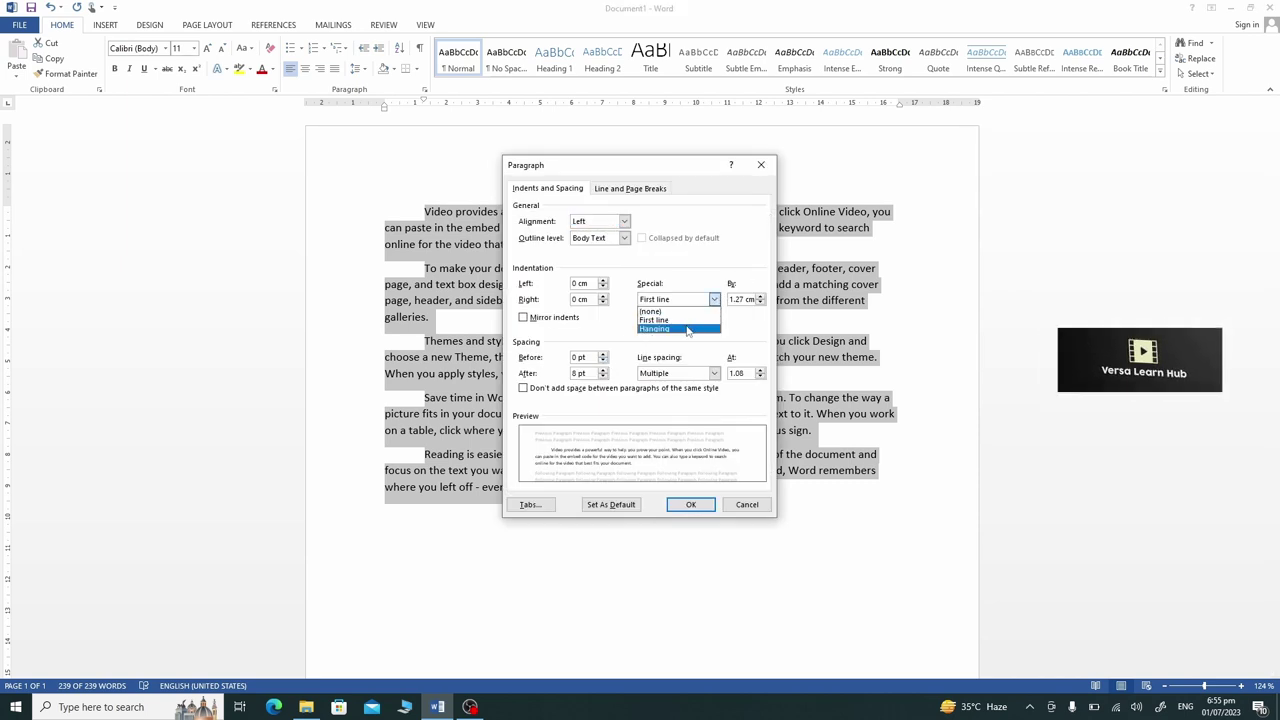
{"action": "left_click", "coordinate": [688, 329]}
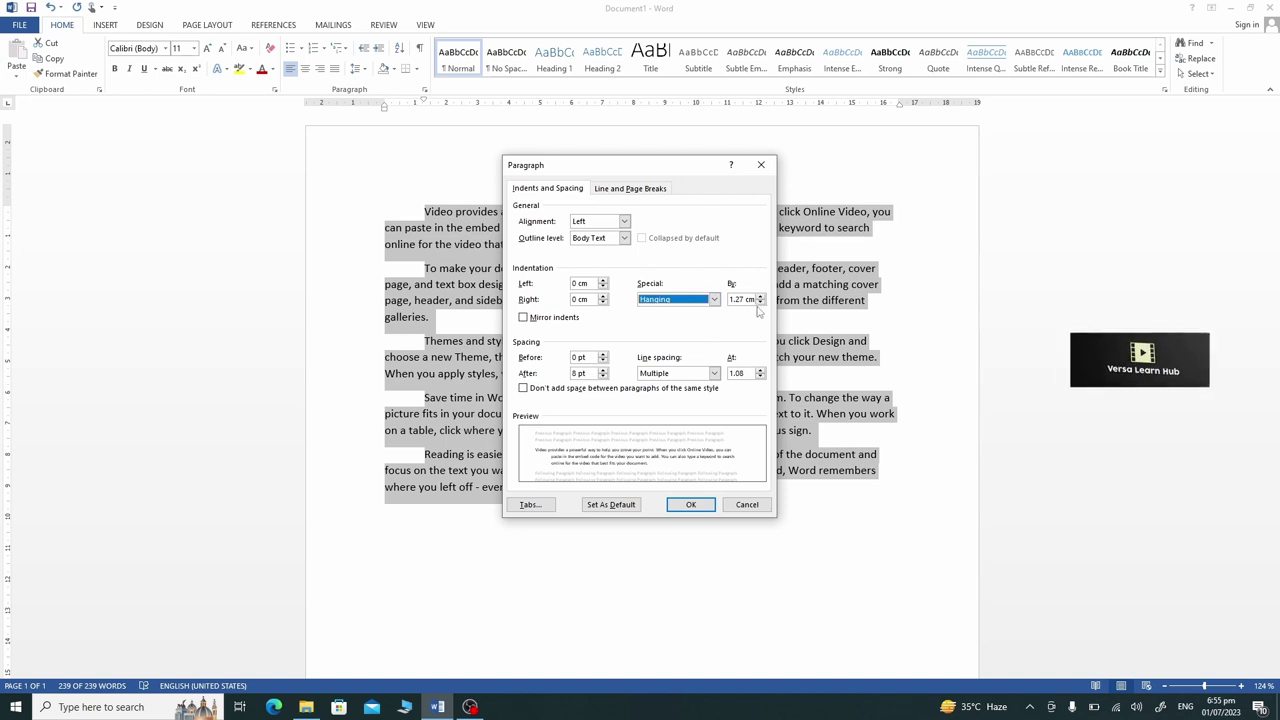
{"action": "left_click", "coordinate": [691, 505]}
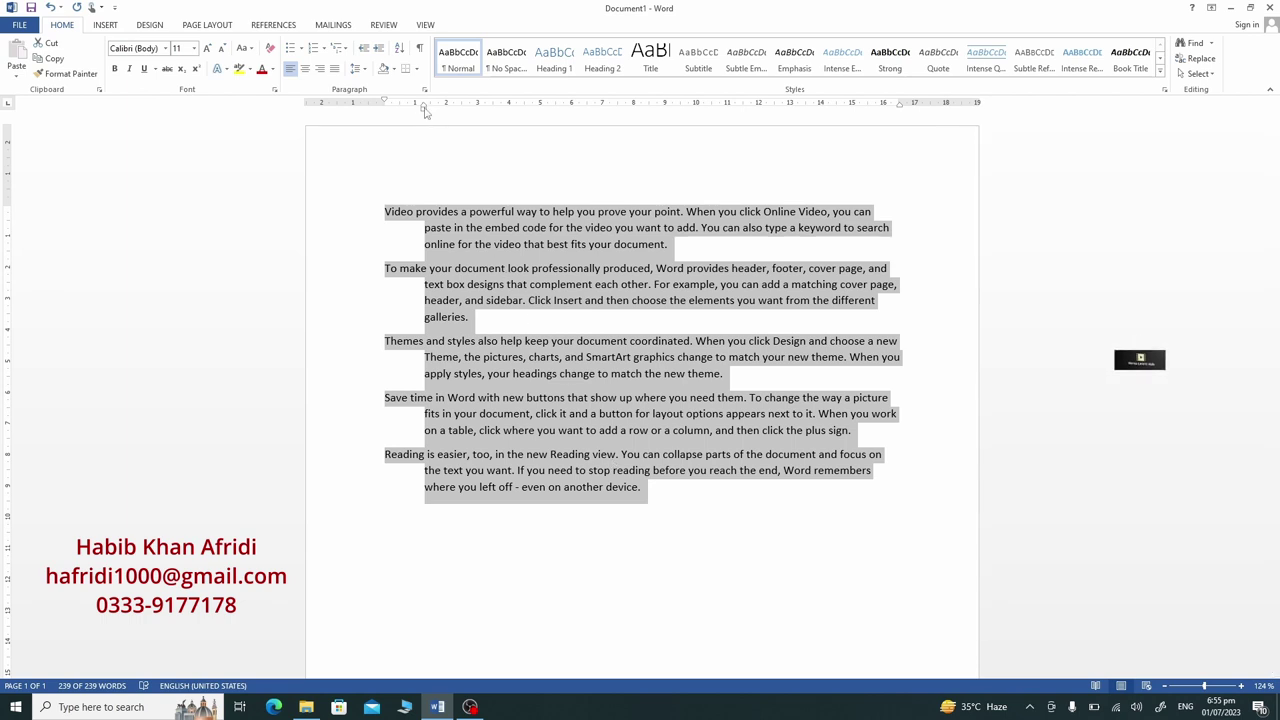
- Deepen the hanging indent to about 3.75 cm on the ruler, then place the cursor on the empty last line
{"action": "left_click_drag", "start_coordinate": [424, 110], "coordinate": [499, 114]}
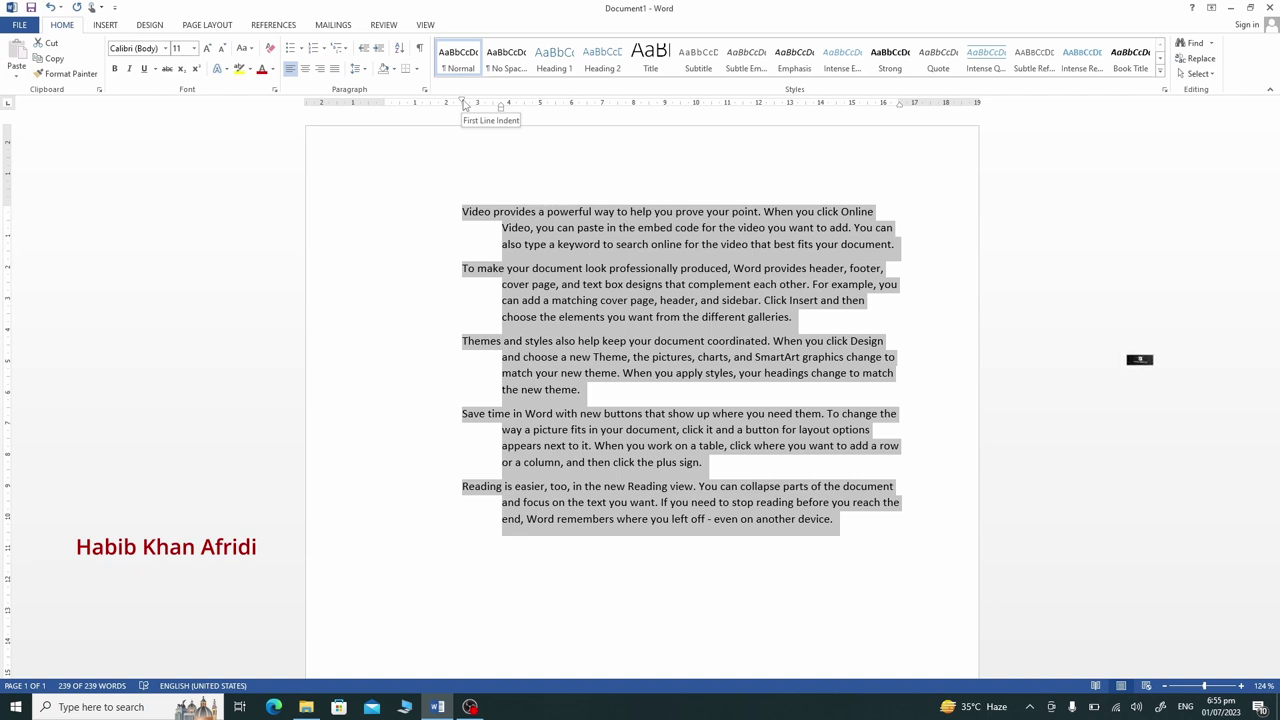
{"action": "left_click_drag", "start_coordinate": [463, 103], "coordinate": [387, 103]}
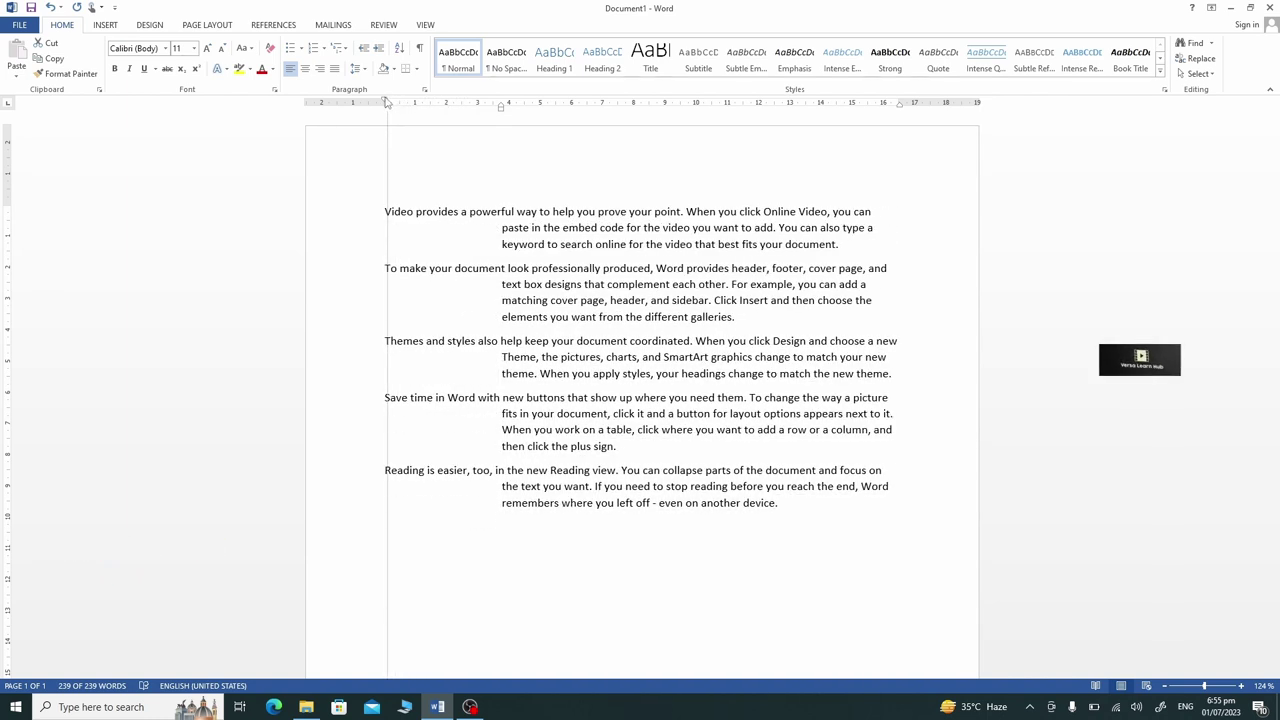
{"action": "key", "text": "ctrl+a"}
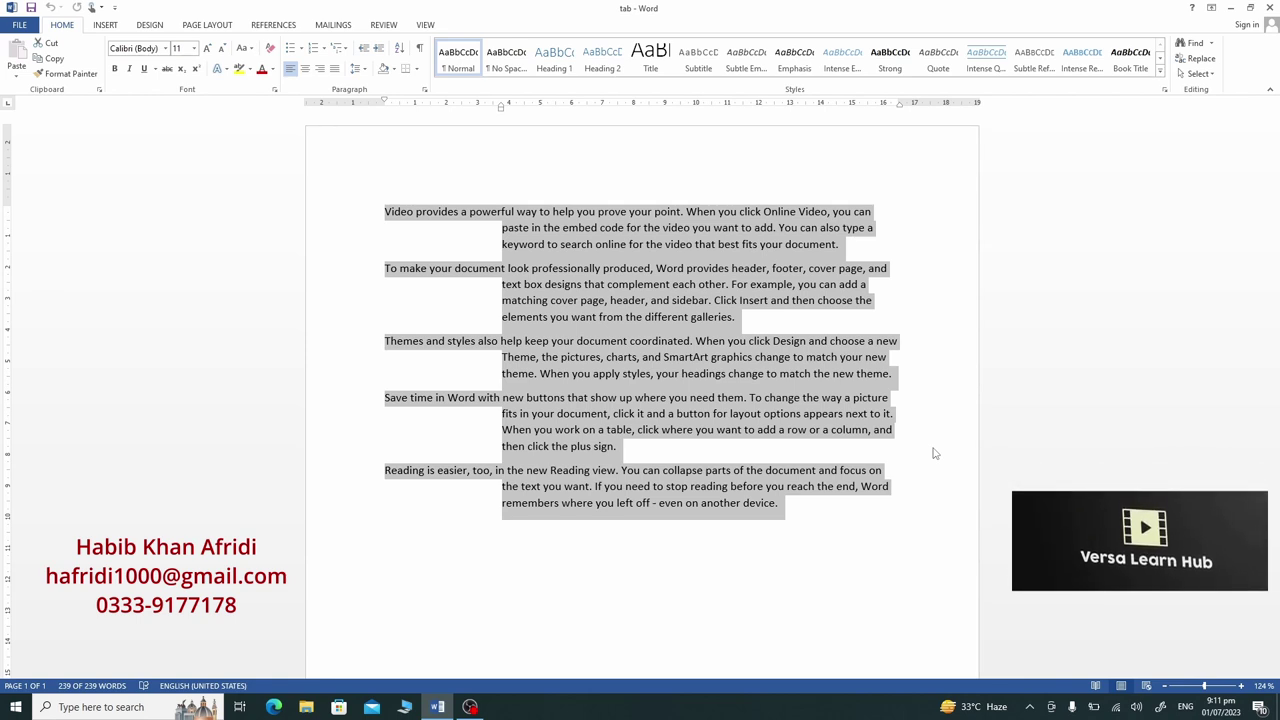
{"action": "left_click", "coordinate": [410, 567]}
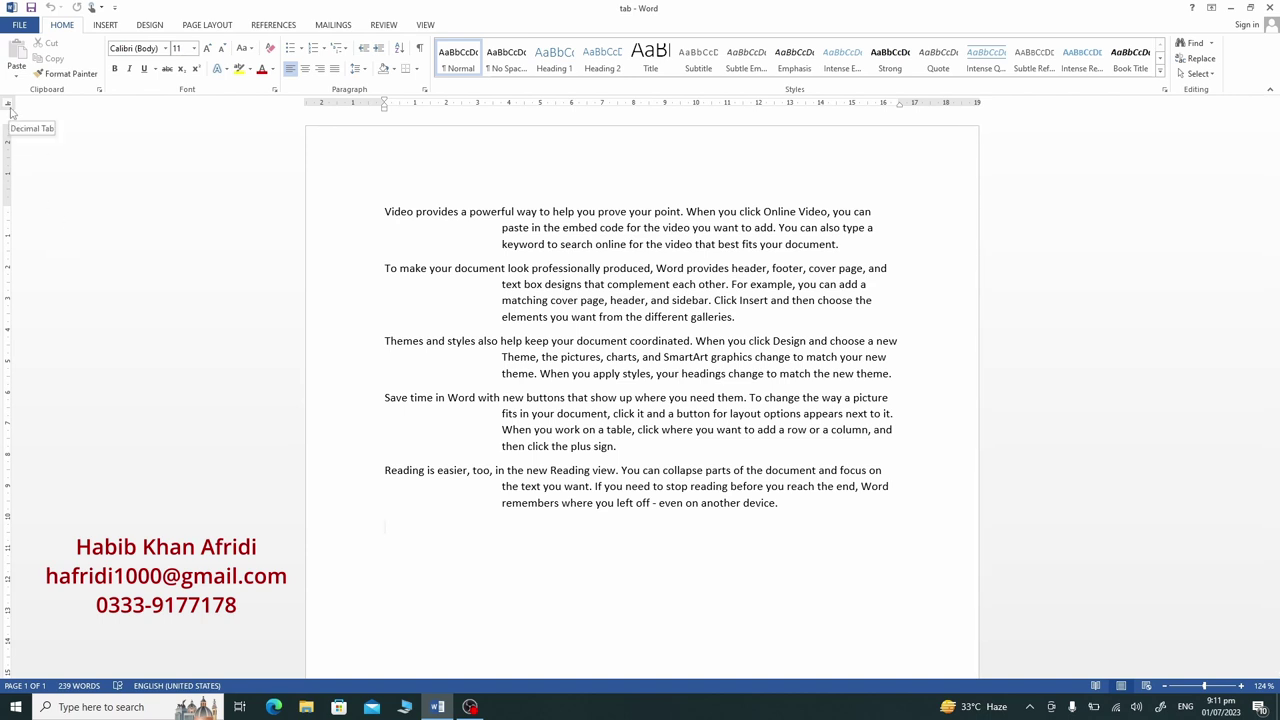
- Cycle the ruler's tab-stop type twice and start a new blank line below the paragraphs
{"action": "left_click", "coordinate": [8, 106]}
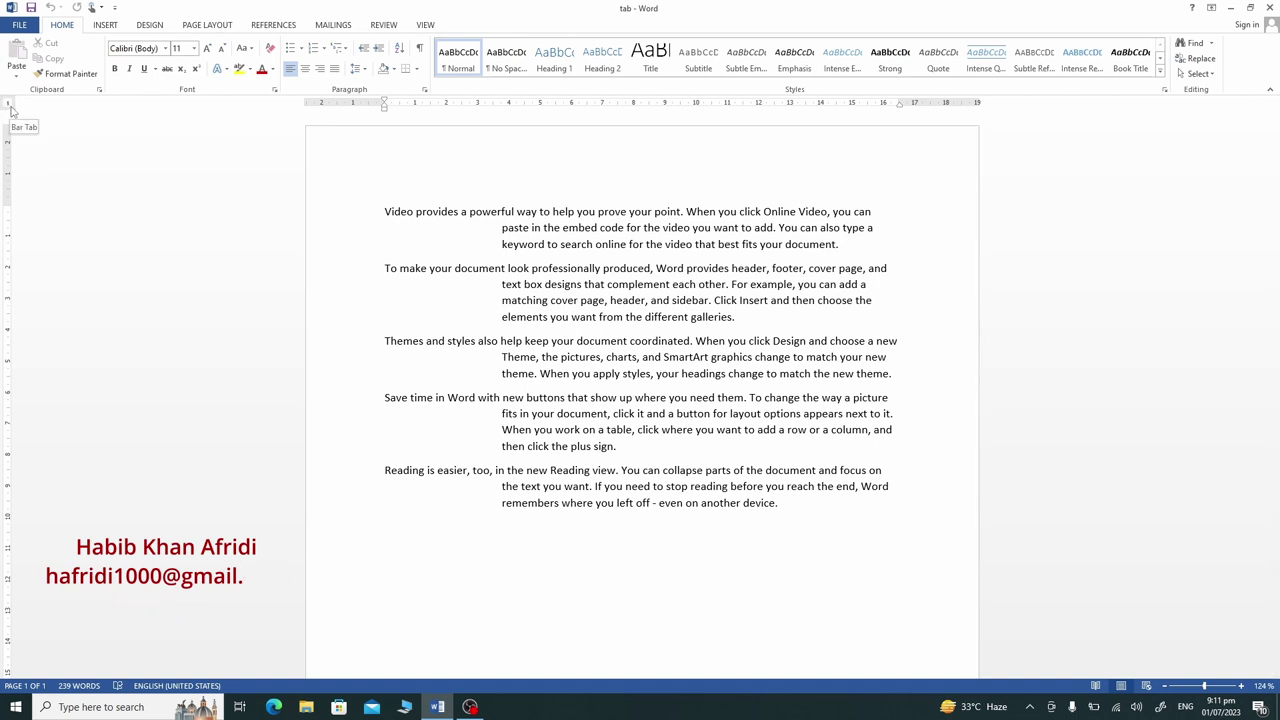
{"action": "left_click", "coordinate": [11, 108]}
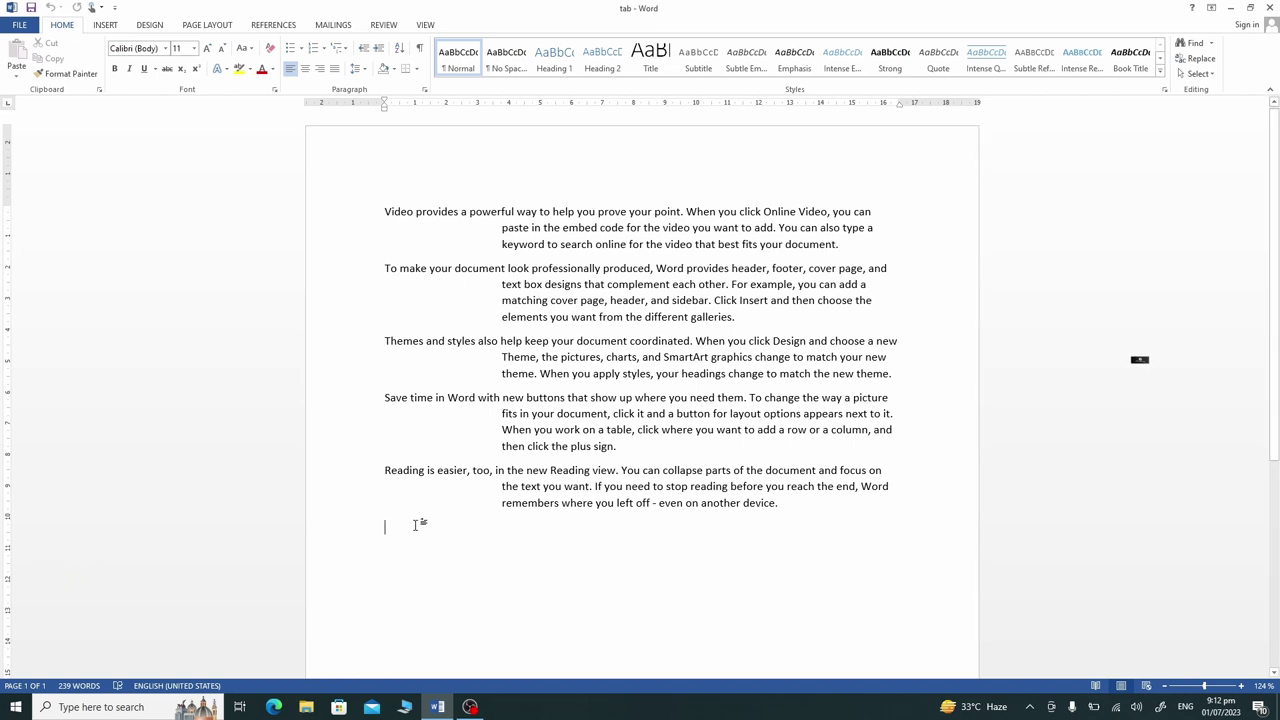
{"action": "key", "text": "Return"}
{"action": "type", "text": "Name"}
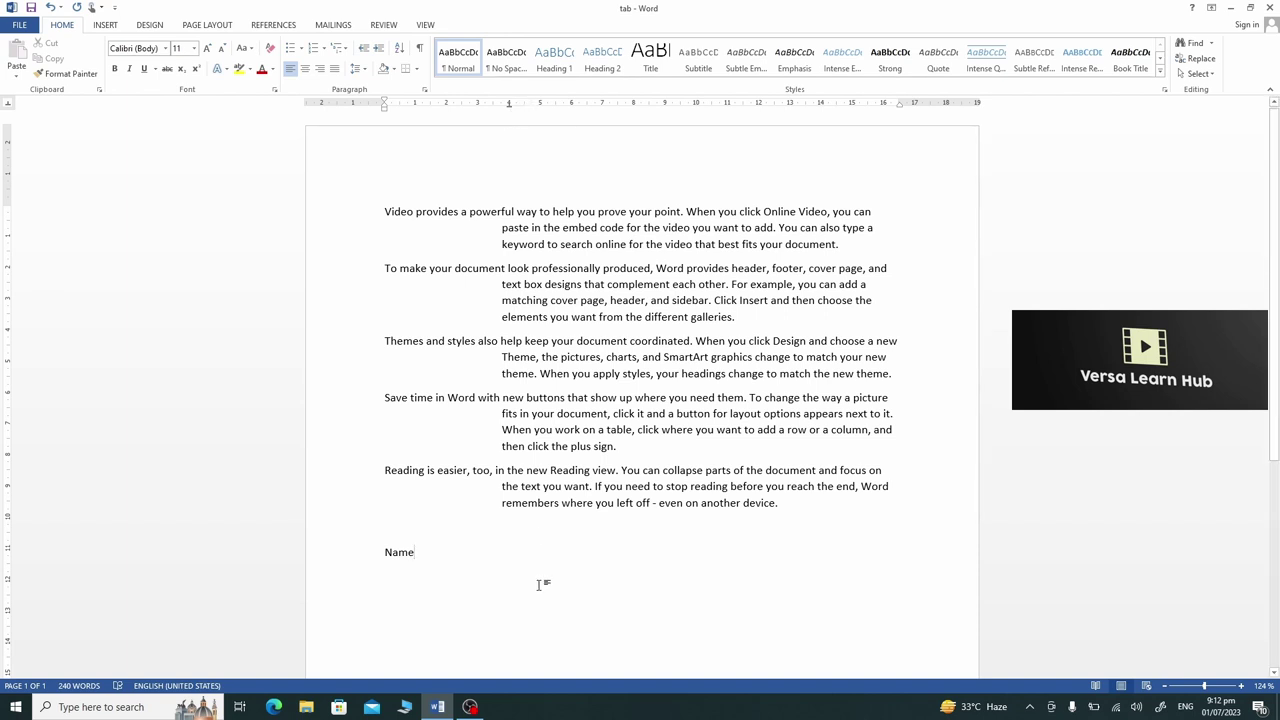
- Place a 4 cm tab stop and type 'F Name' after 'Name' on the list heading line
{"action": "key", "text": "Tab"}
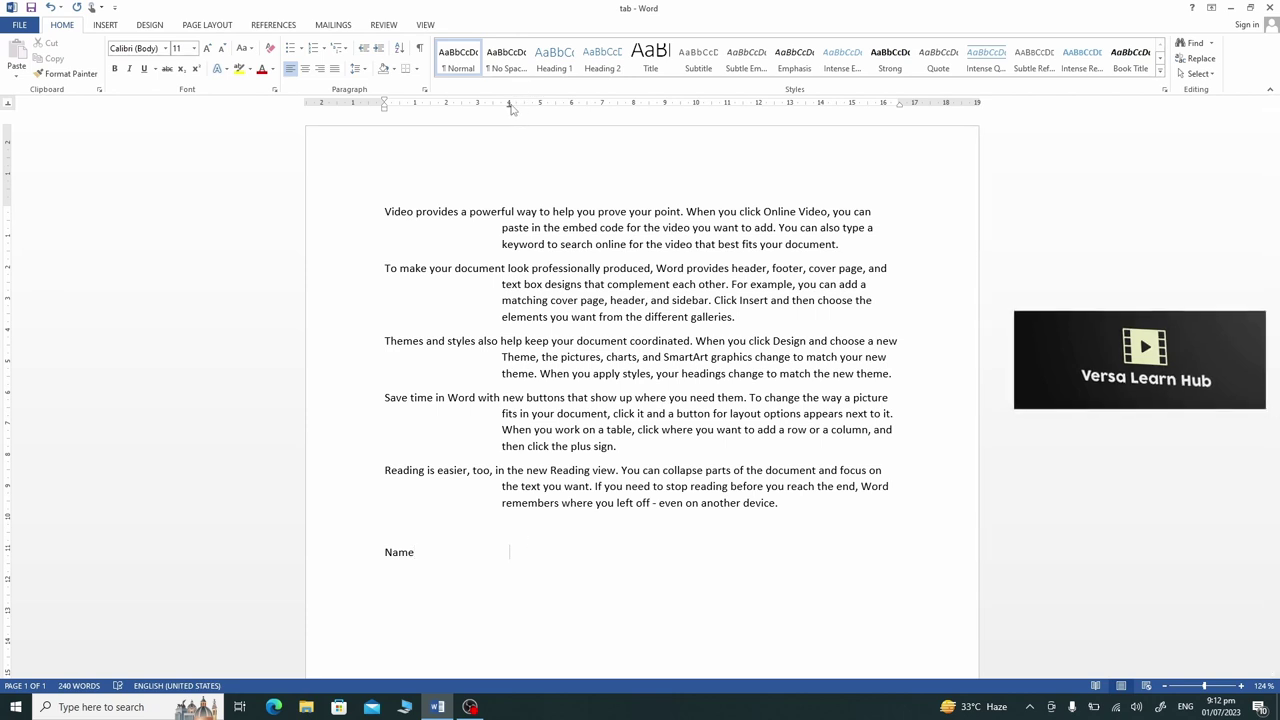
{"action": "left_click_drag", "start_coordinate": [510, 106], "coordinate": [511, 110]}
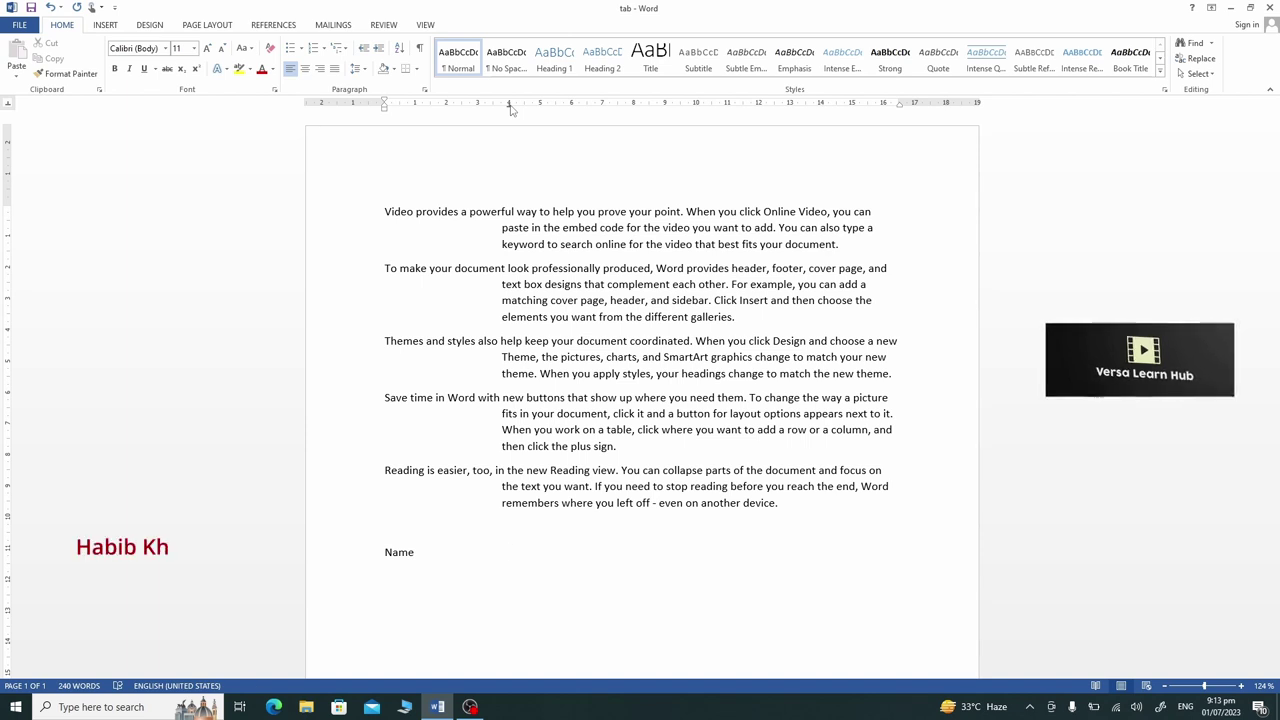
{"action": "key", "text": "Tab"}
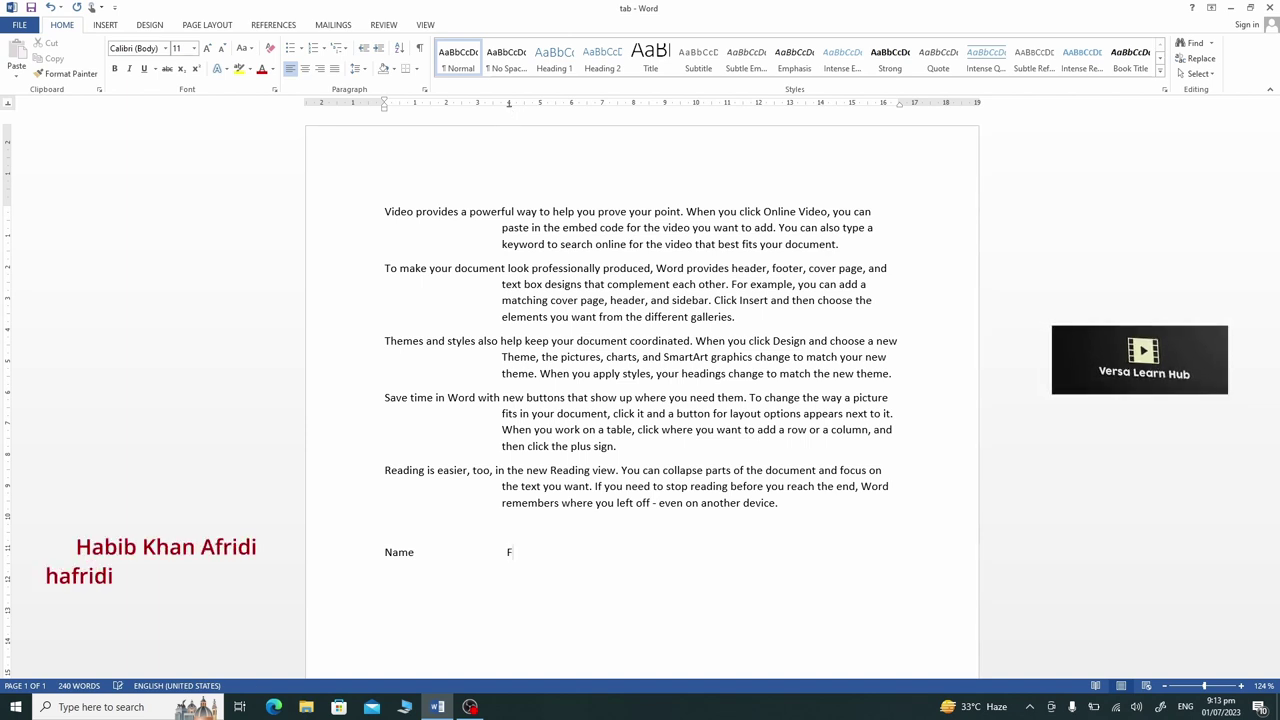
{"action": "type", "text": "F"}
{"action": "type", "text": "N"}
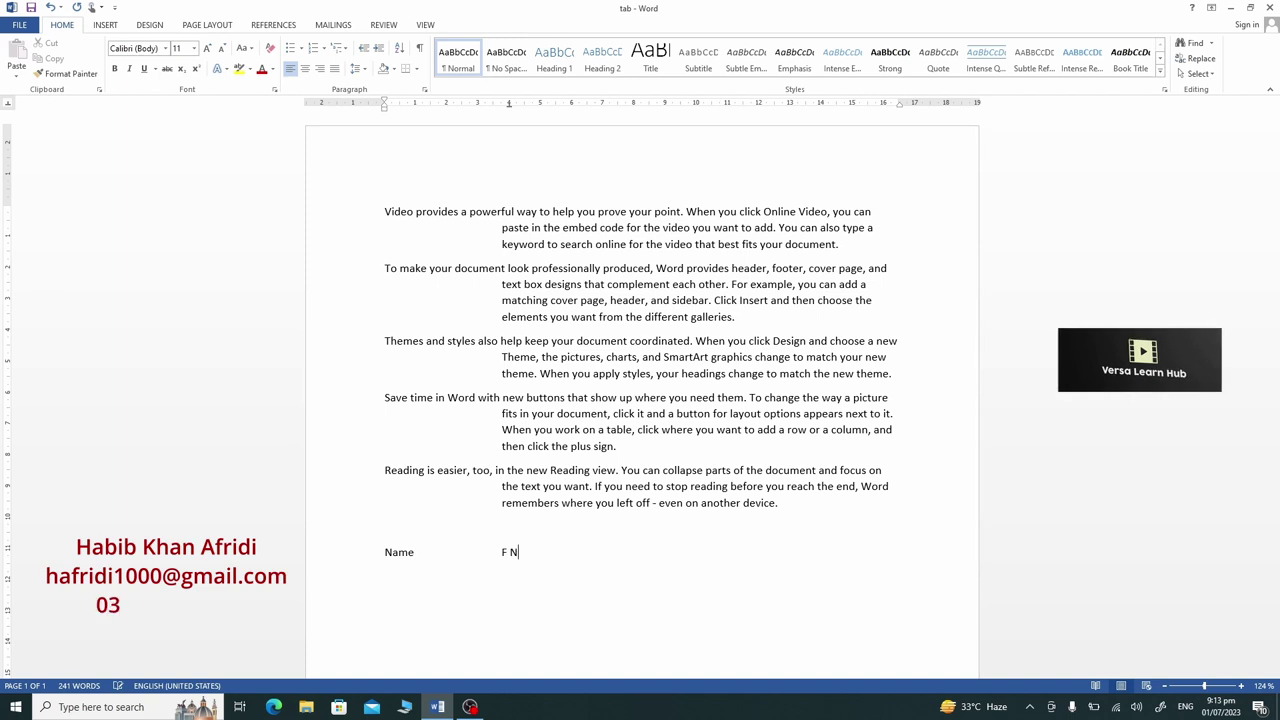
{"action": "type", "text": "ame"}
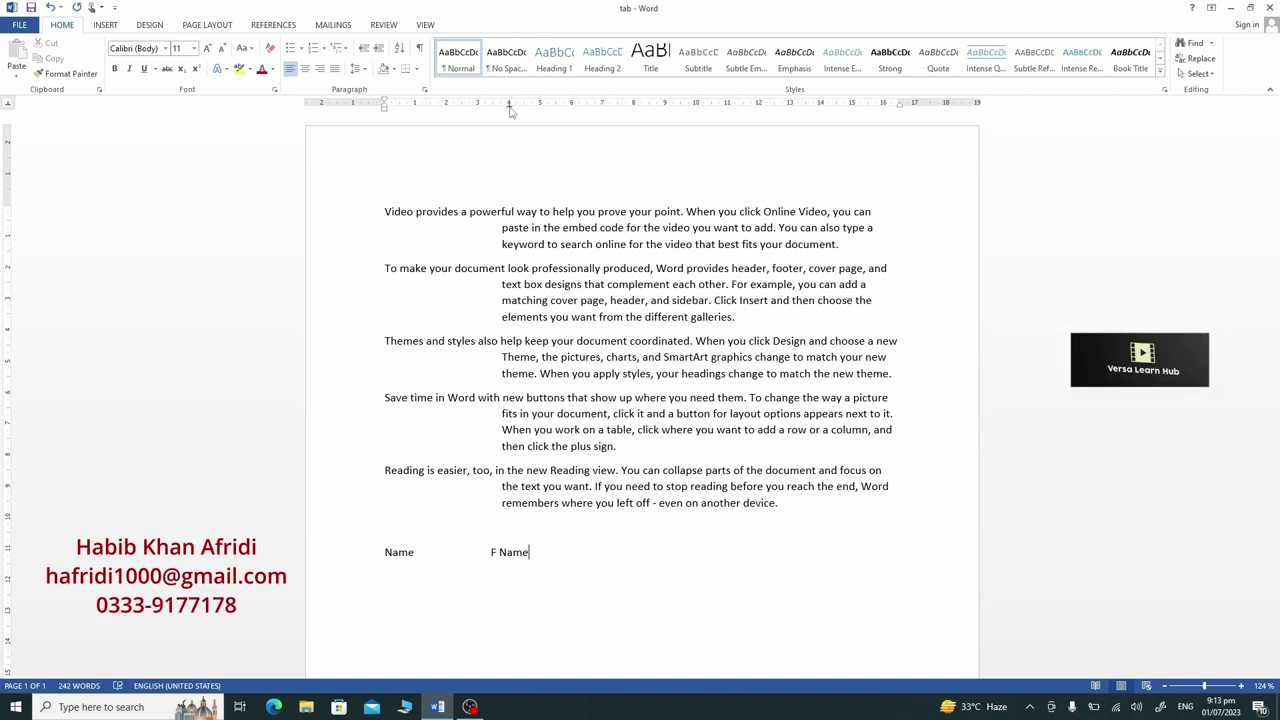
{"action": "left_click_drag", "start_coordinate": [510, 110], "coordinate": [509, 108]}
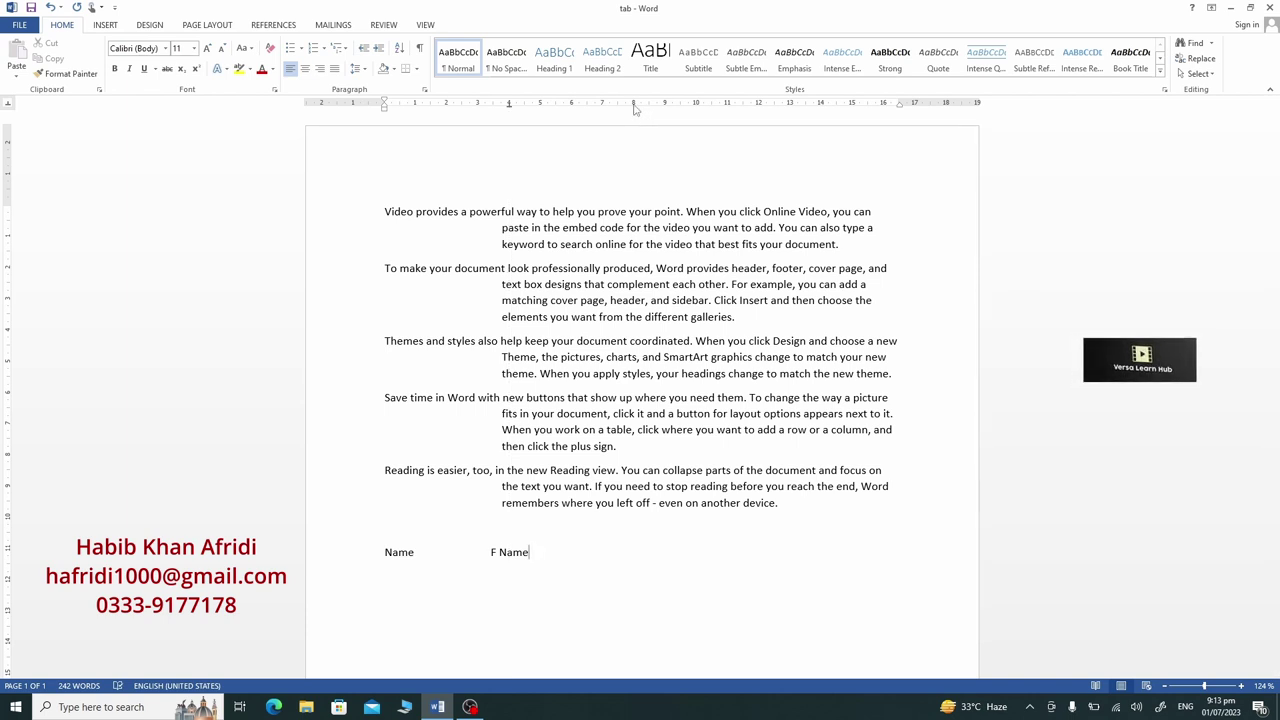
- Switch to a right-aligned tab stop near 8 cm and type 'Marks' as the third column
{"action": "left_click", "coordinate": [8, 106]}
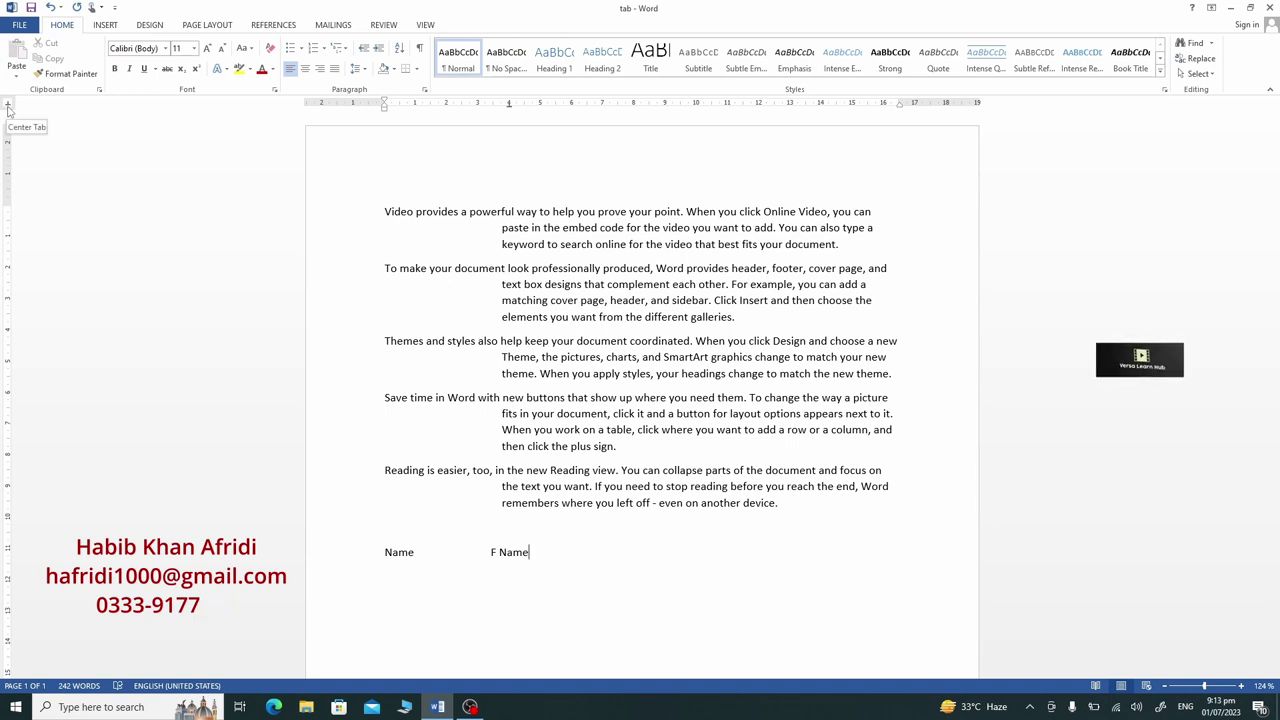
{"action": "left_click", "coordinate": [8, 106]}
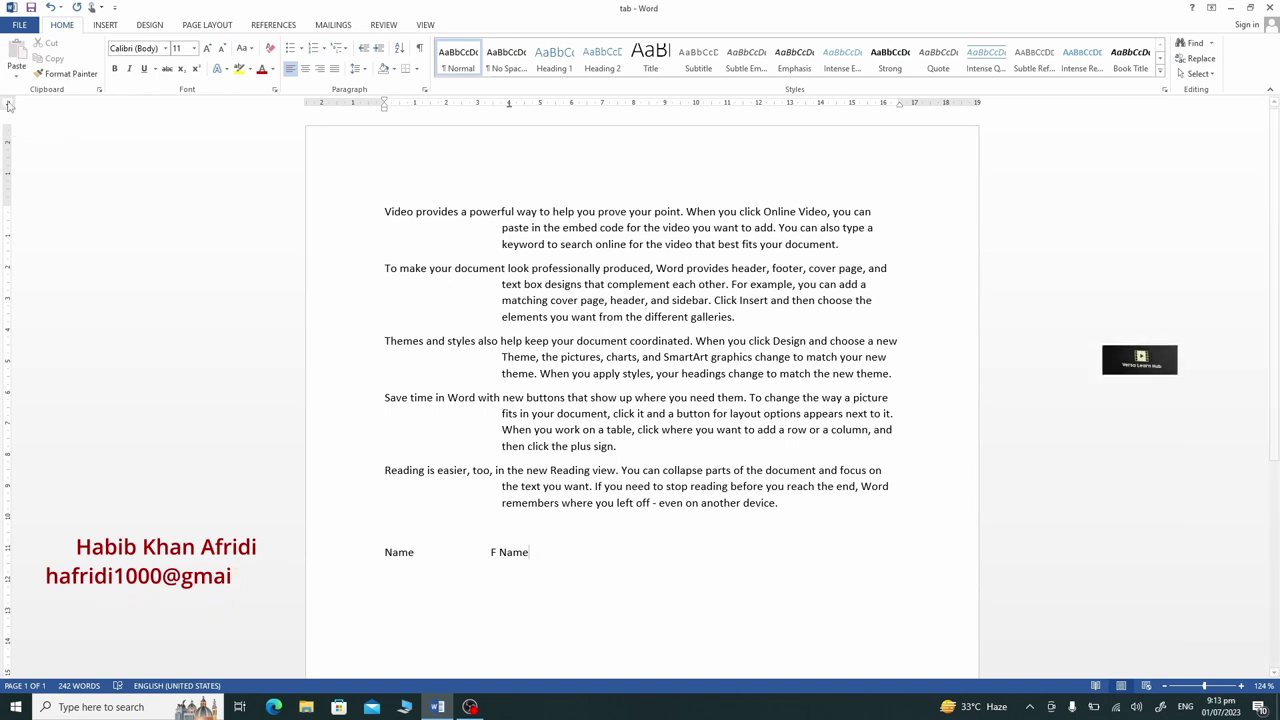
{"action": "left_click", "coordinate": [8, 106]}
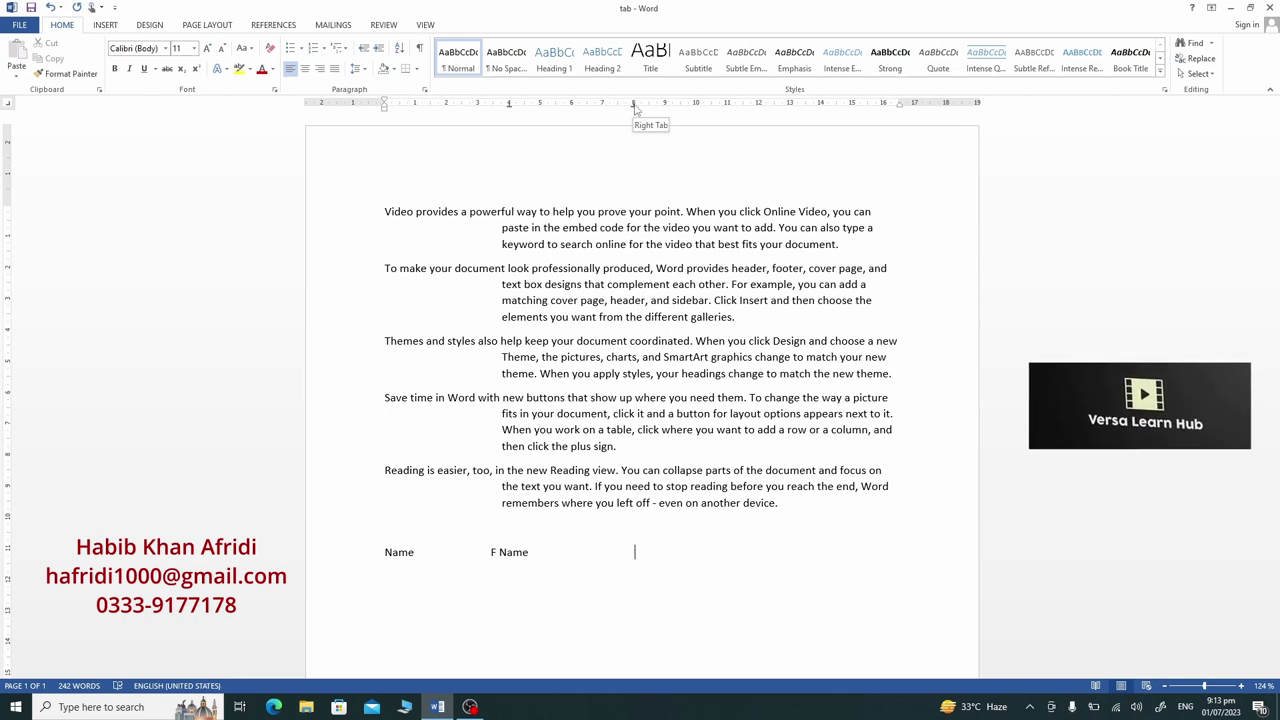
{"action": "key", "text": "Tab"}
{"action": "type", "text": "M"}
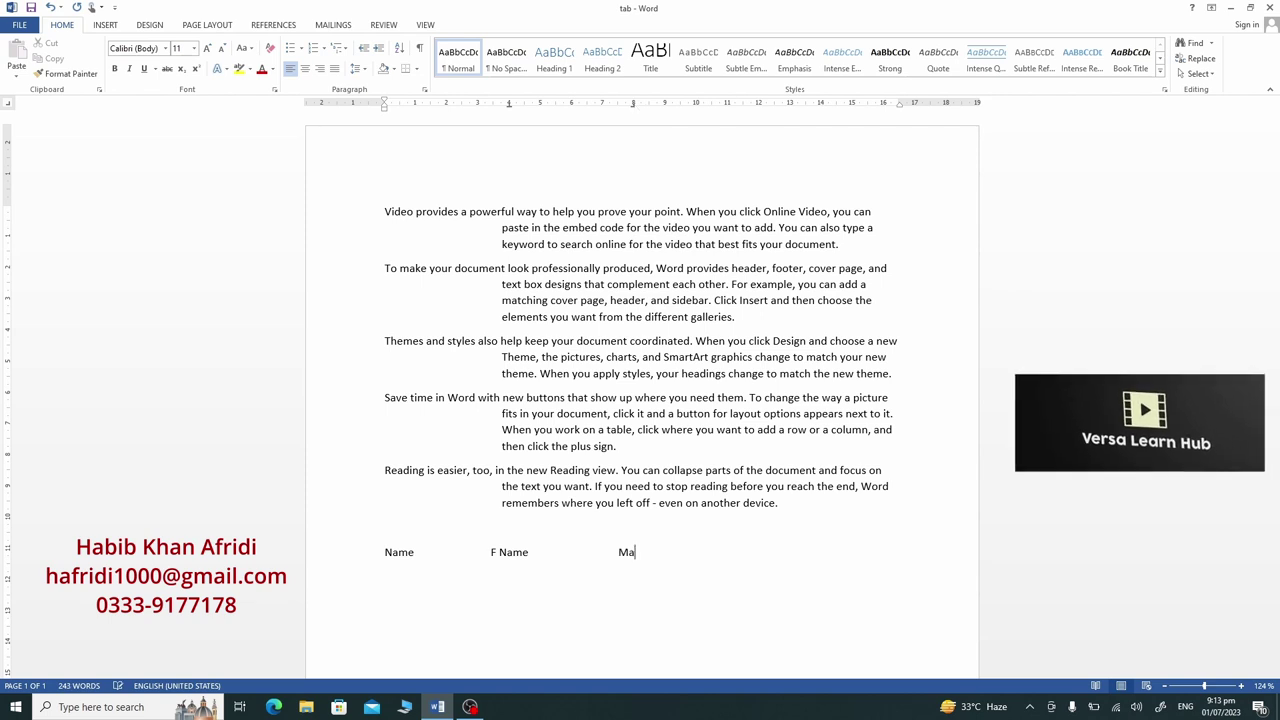
{"action": "type", "text": "arks"}
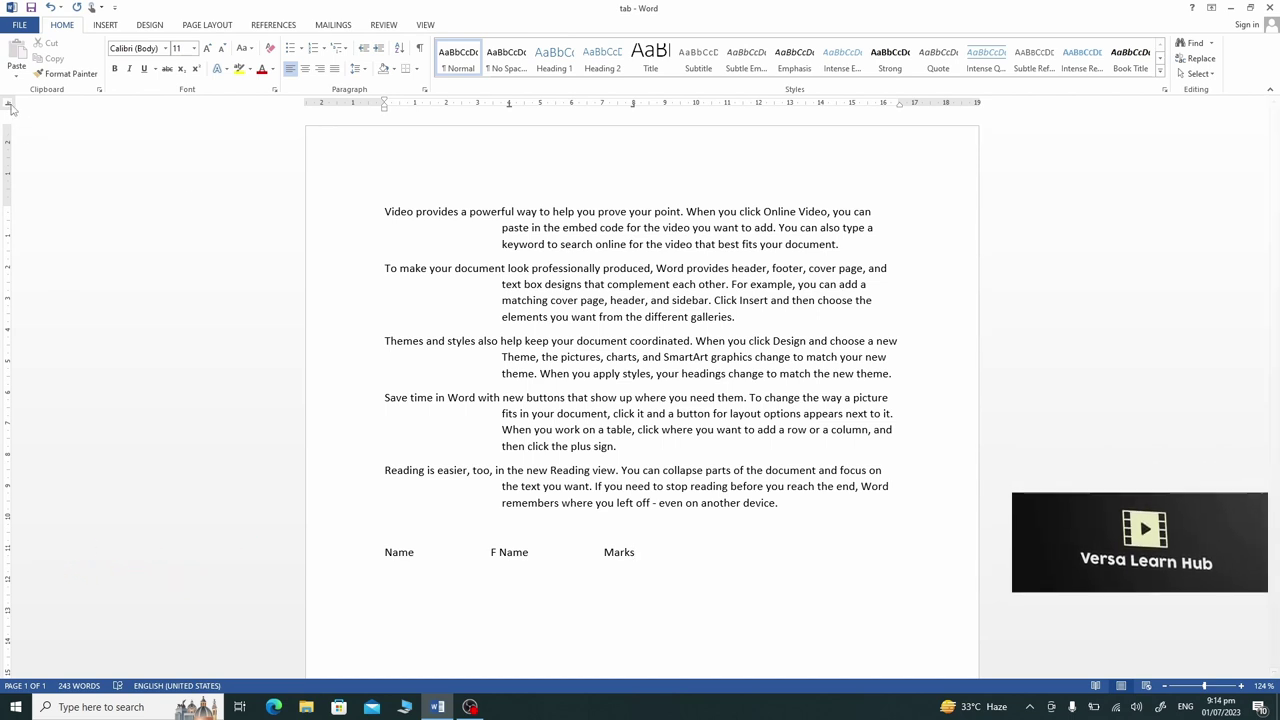
- Add a decimal tab stop near 12 cm and type the Percentage heading
{"action": "left_click", "coordinate": [8, 104]}
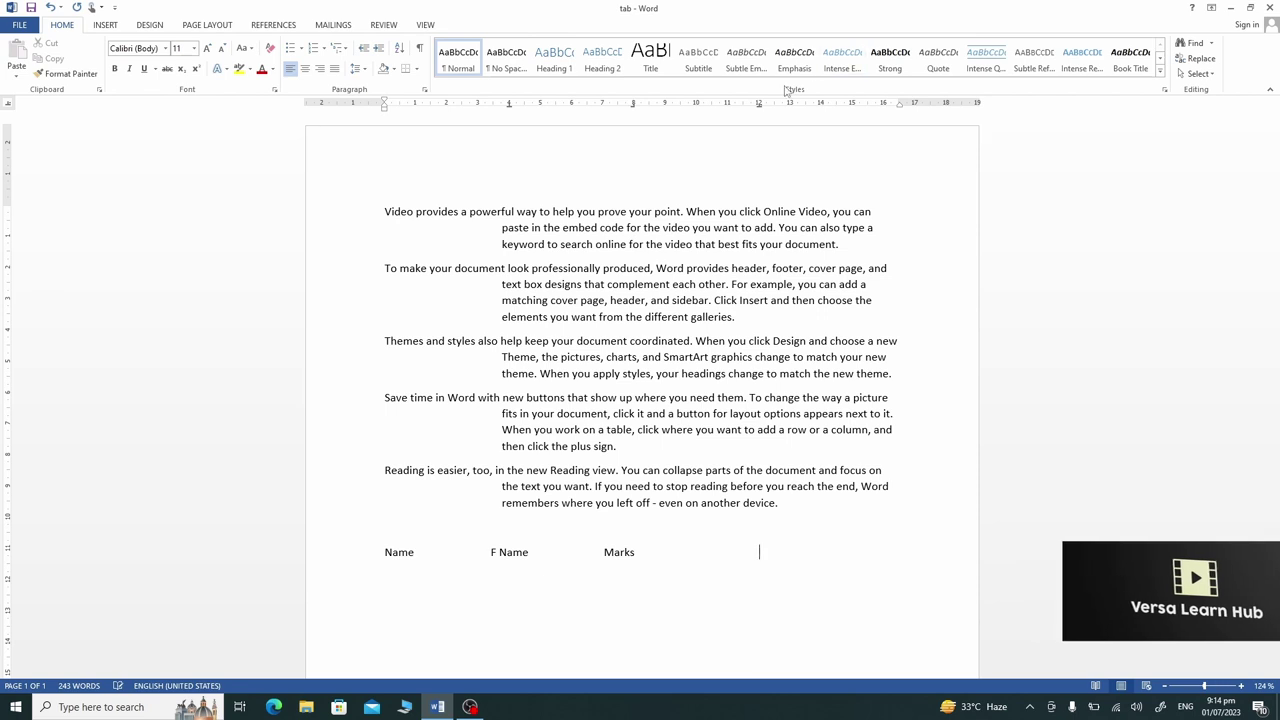
{"action": "left_click_drag", "start_coordinate": [759, 104], "coordinate": [760, 110]}
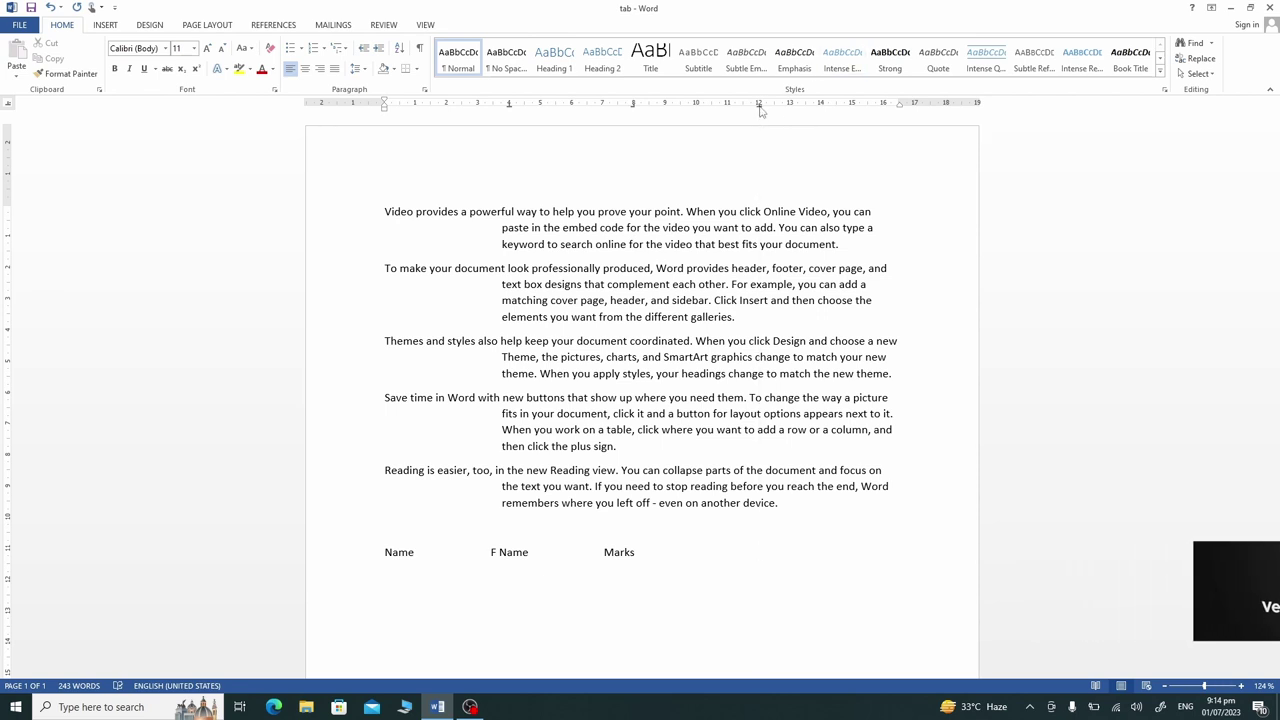
{"action": "type", "text": "Pe"}
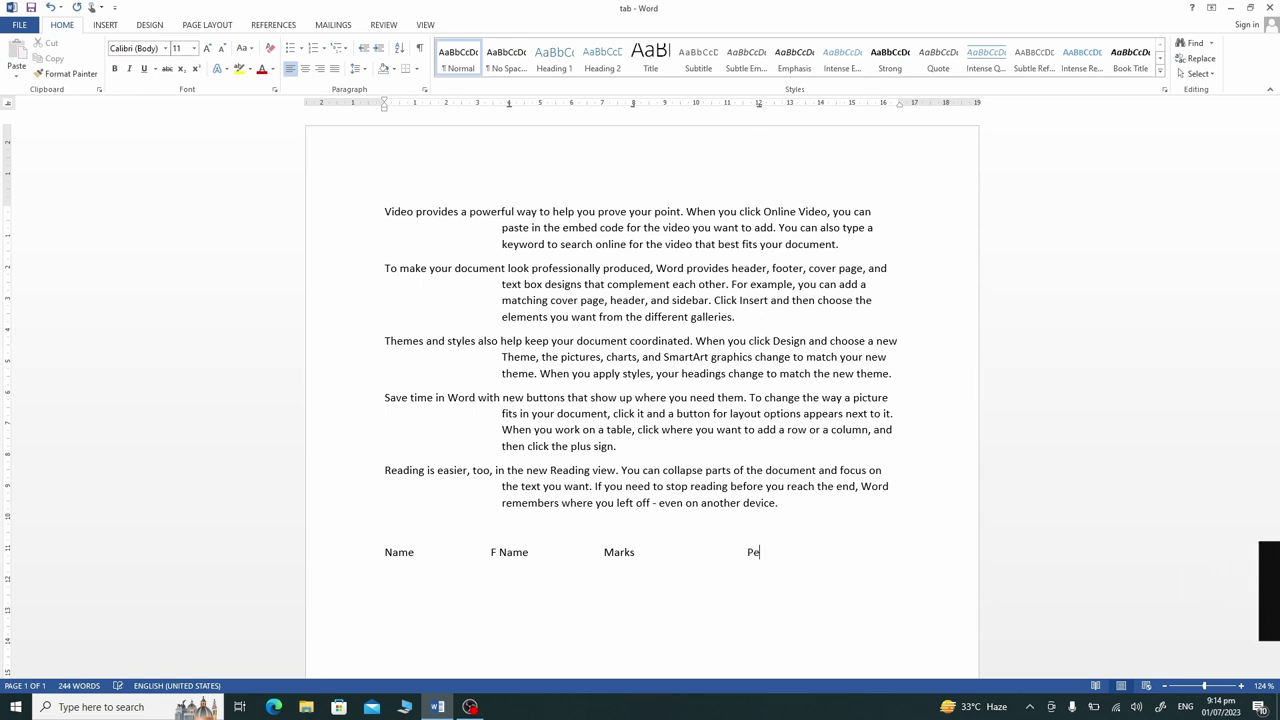
{"action": "type", "text": "rcent"}
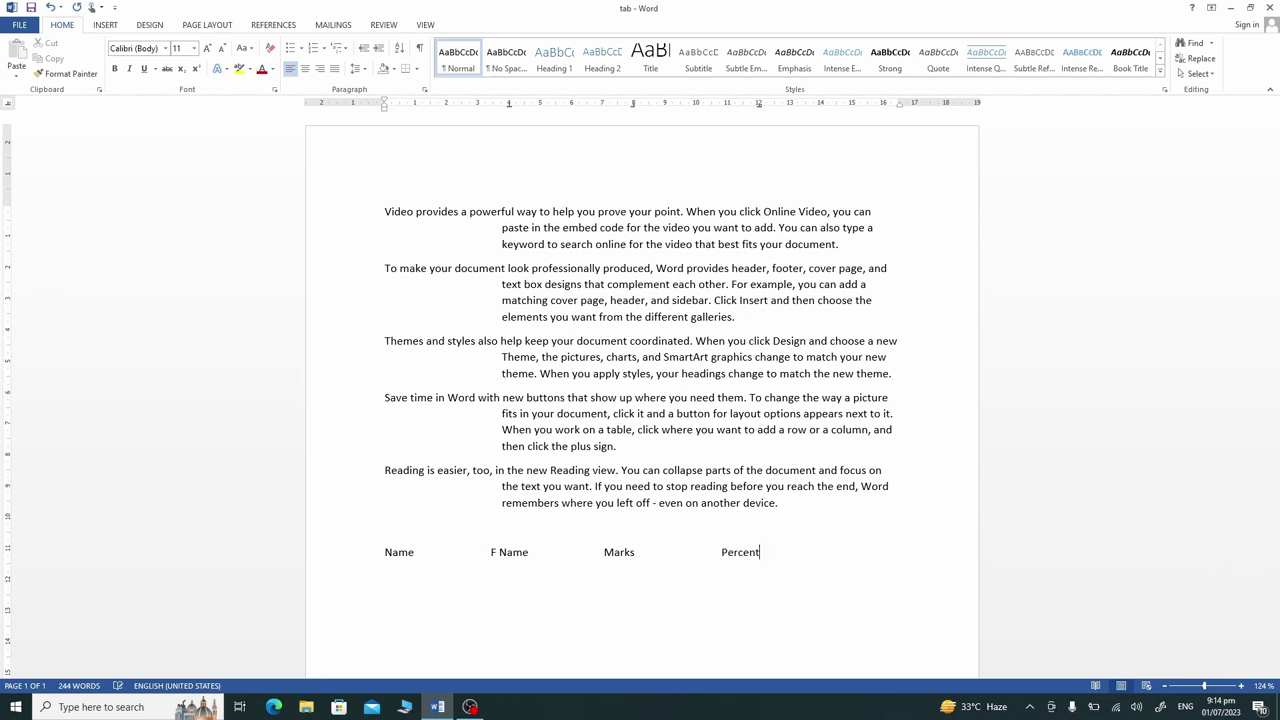
{"action": "type", "text": "age"}
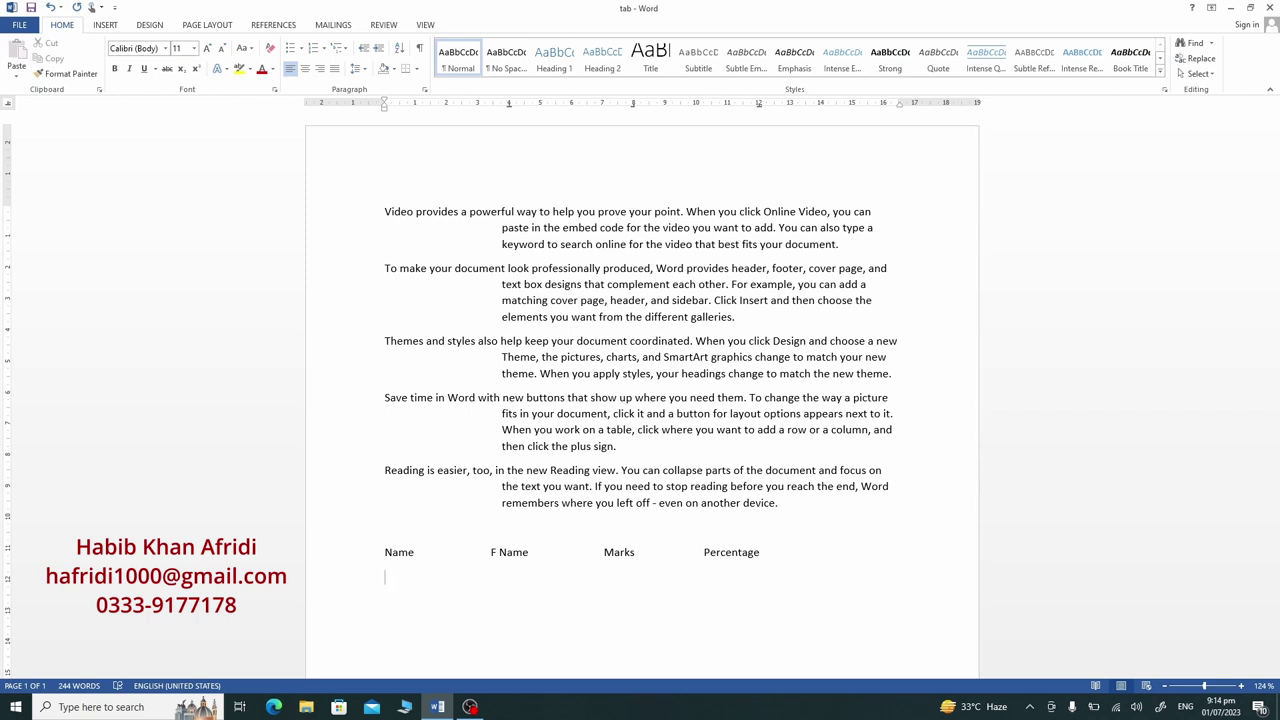
- Enter the first student row: student name, father's name, 450 and 45.34%, then begin a new line
{"action": "type", "text": "A"}
{"action": "type", "text": "hmad"}
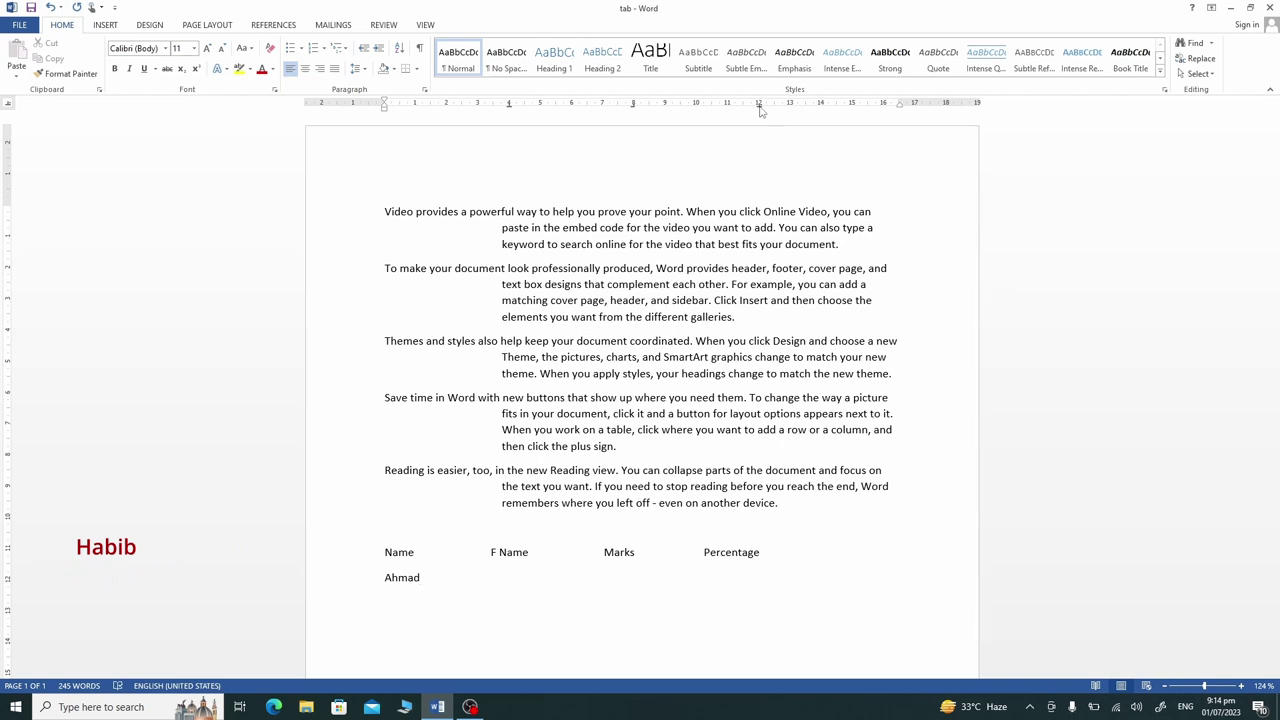
{"action": "key", "text": "Tab"}
{"action": "type", "text": "d"}
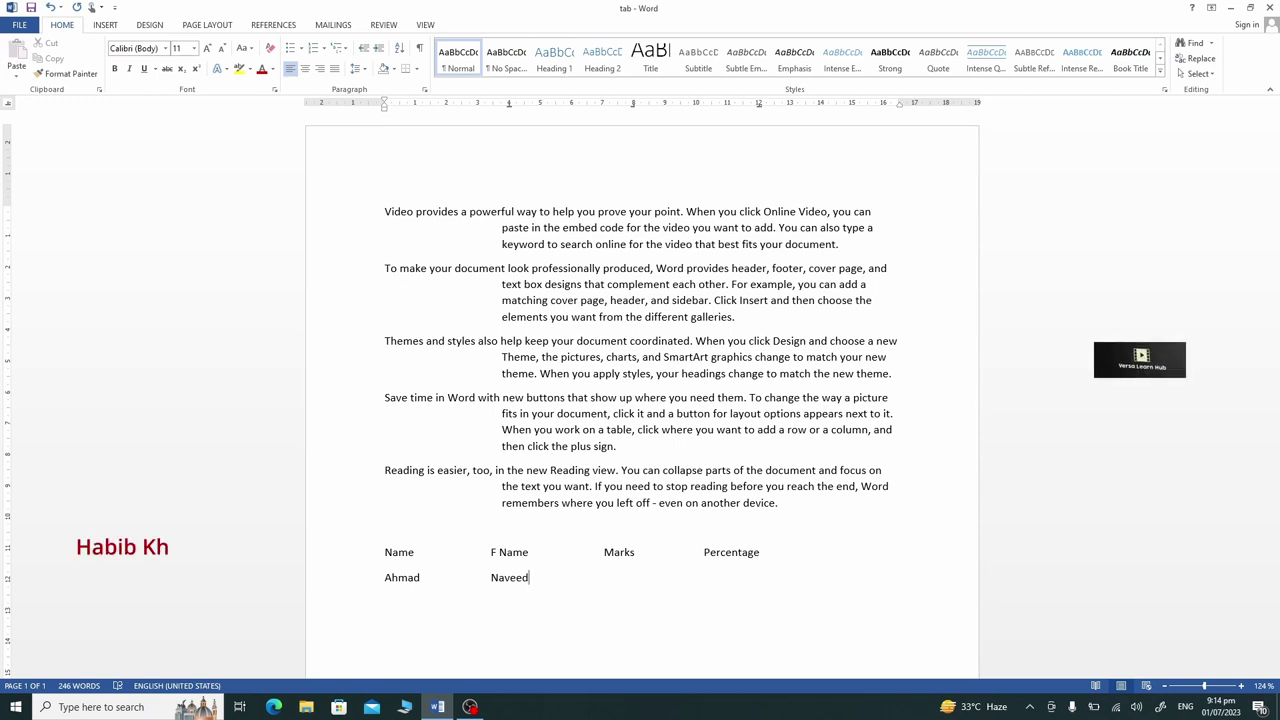
{"action": "key", "text": "Tab"}
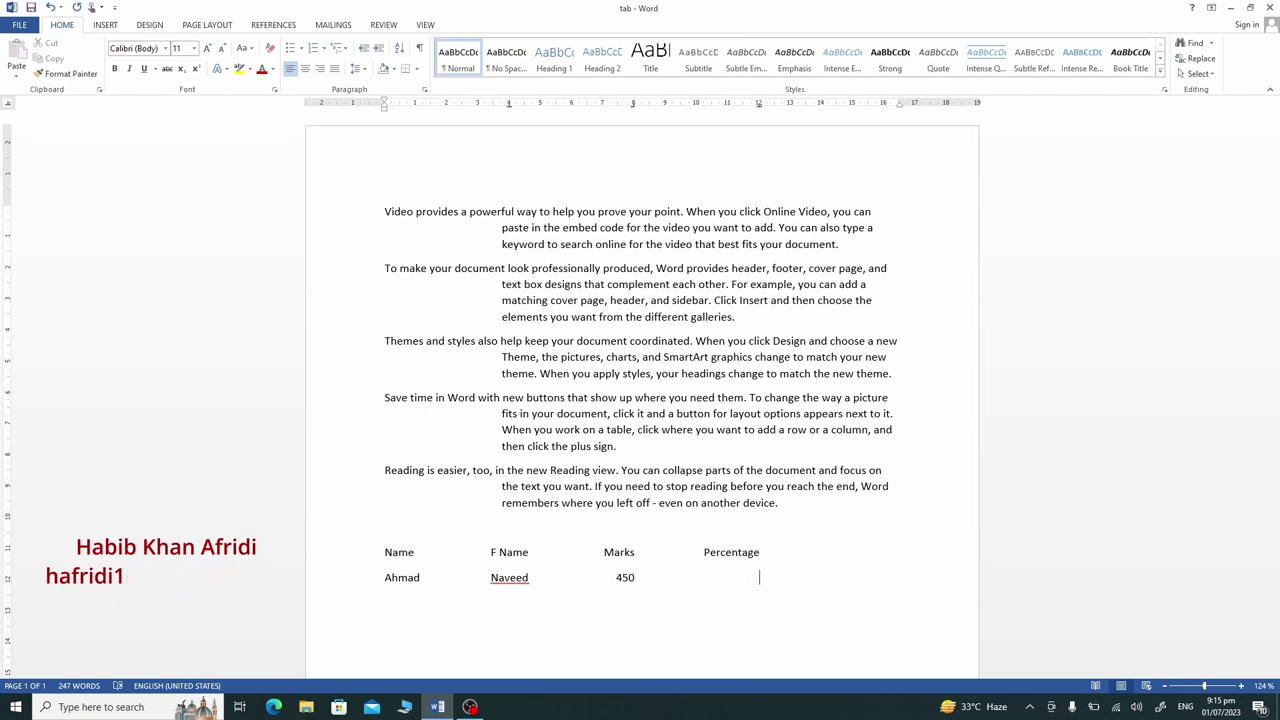
{"action": "type", "text": "45."}
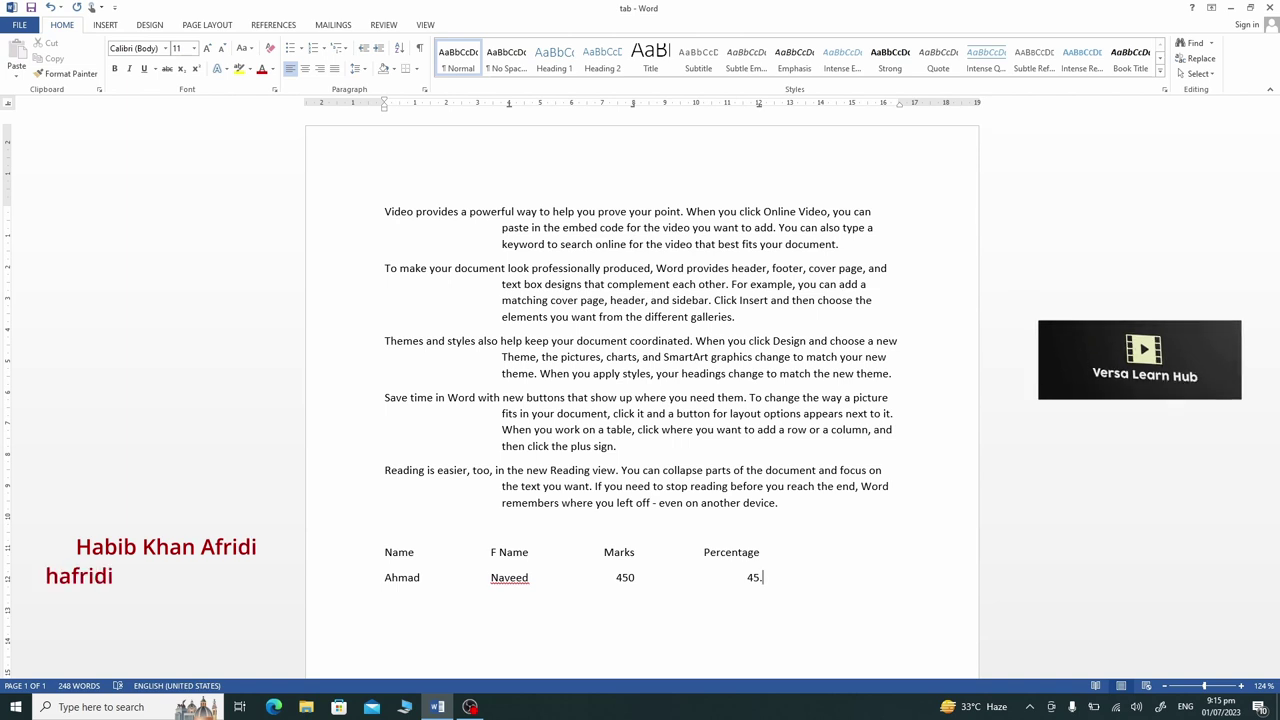
{"action": "type", "text": "34"}
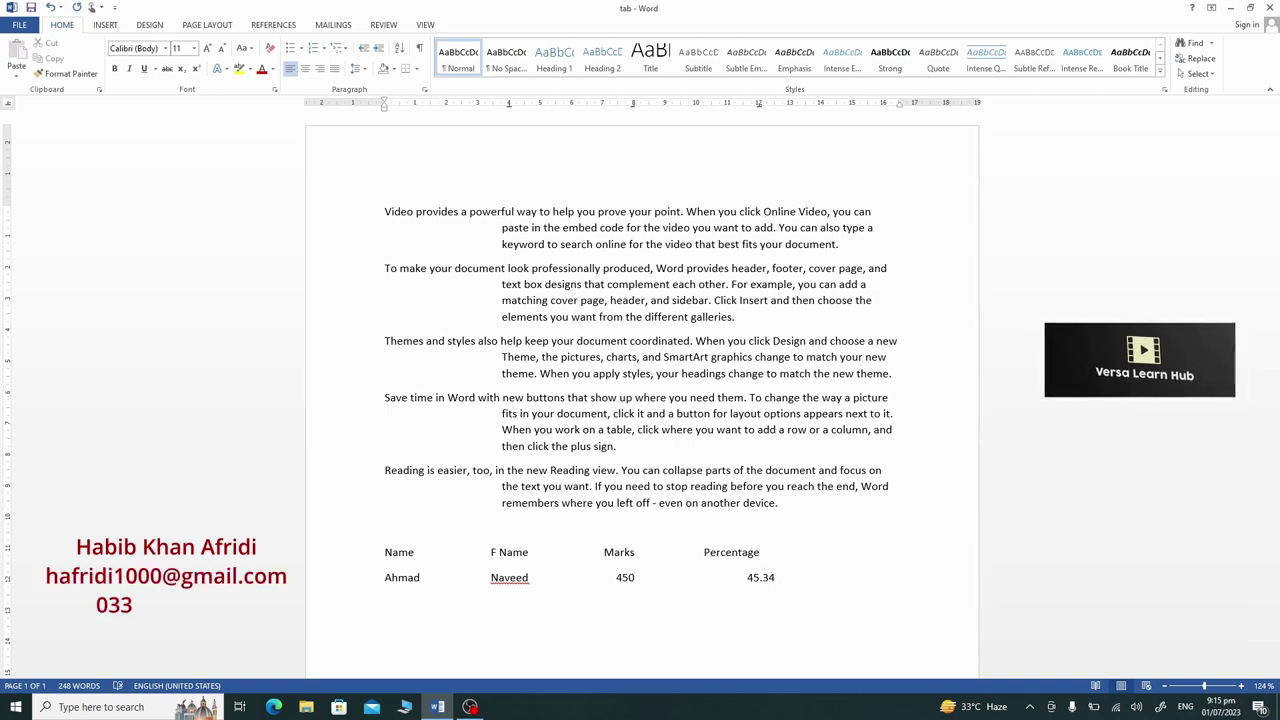
{"action": "type", "text": "&"}
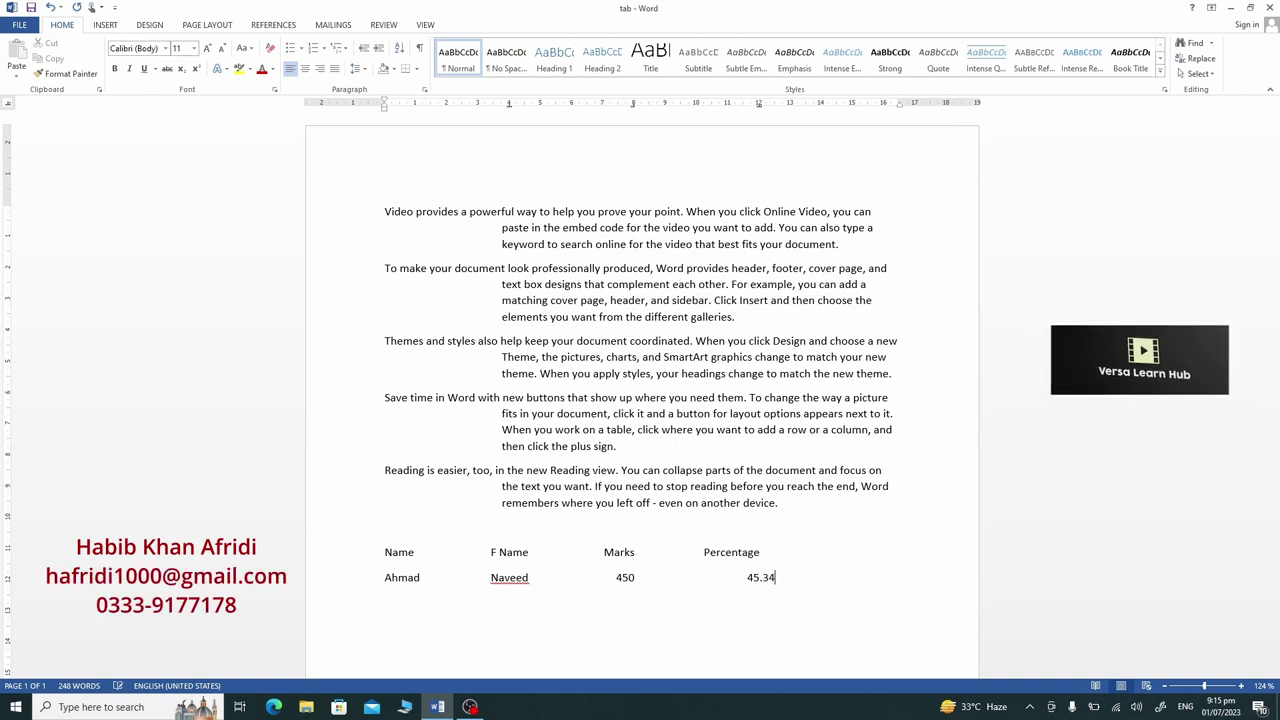
{"action": "key", "text": "BackSpace"}
{"action": "type", "text": "%"}
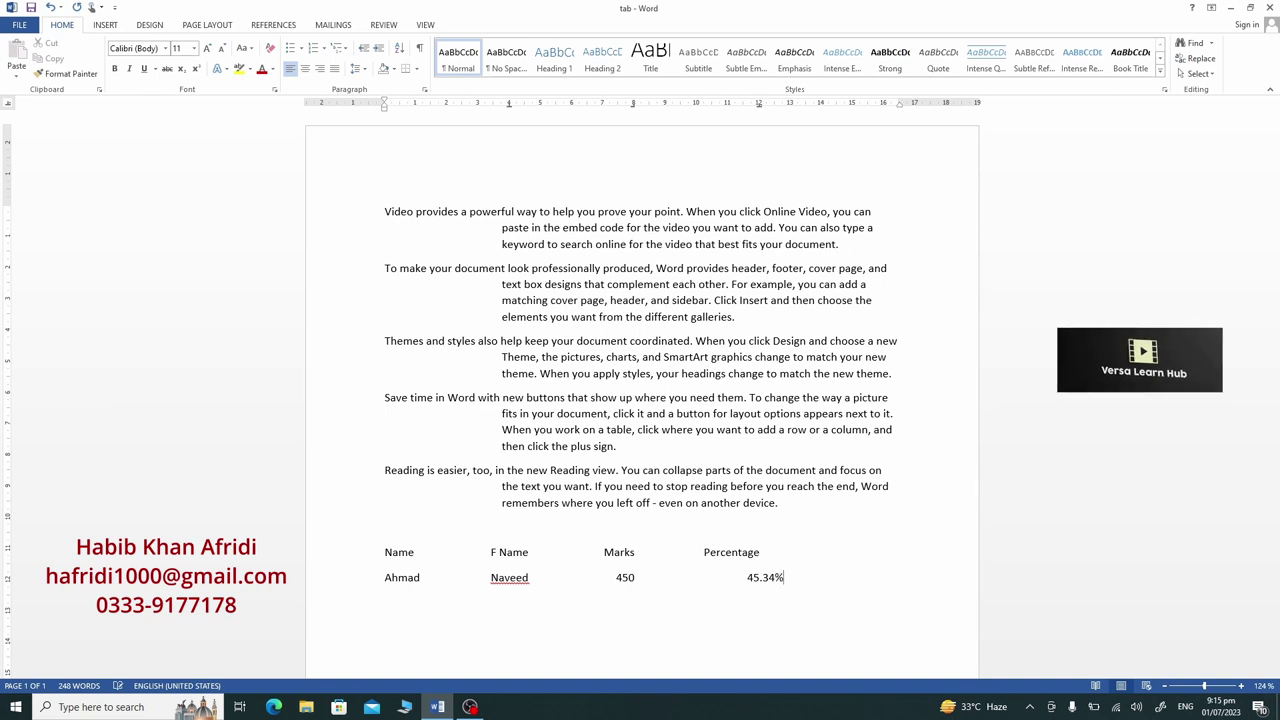
{"action": "key", "text": "Return"}
{"action": "type", "text": "Tahir"}
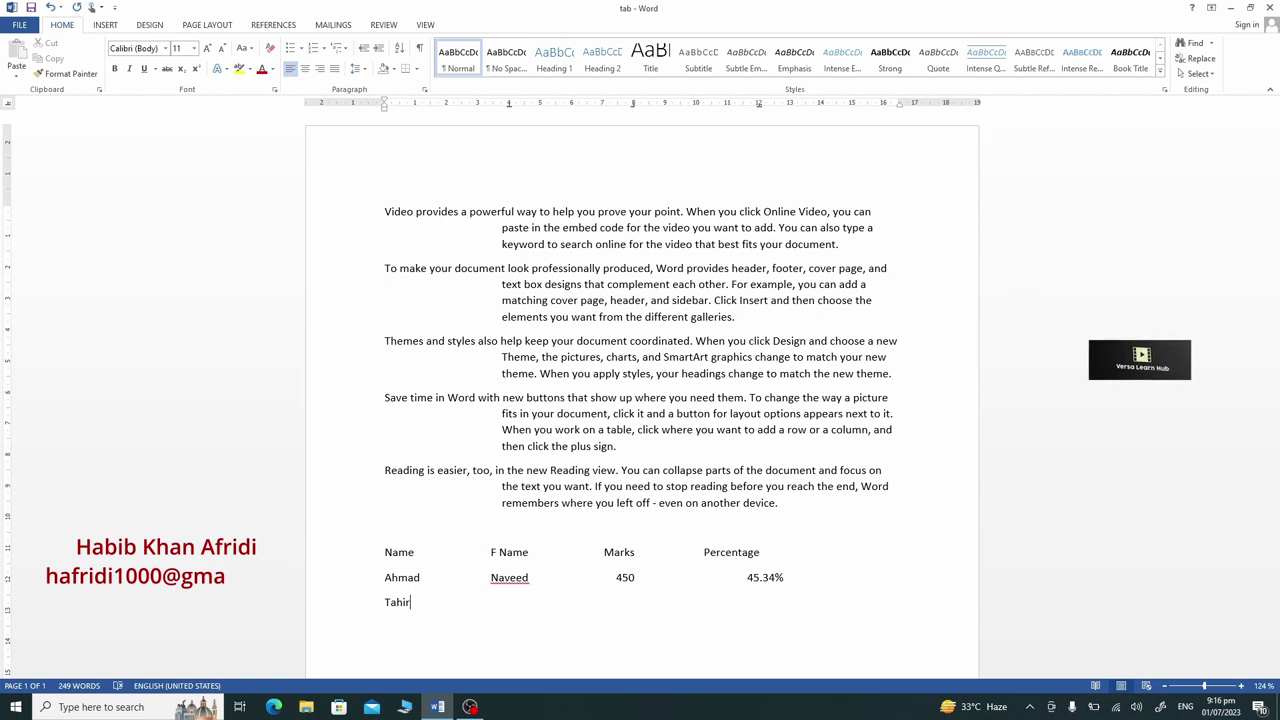
- Enter the second row (student name, father's name, 120, 9.34%) and drag the Marks tab stop off the empty line's ruler
{"action": "key", "text": "Tab"}
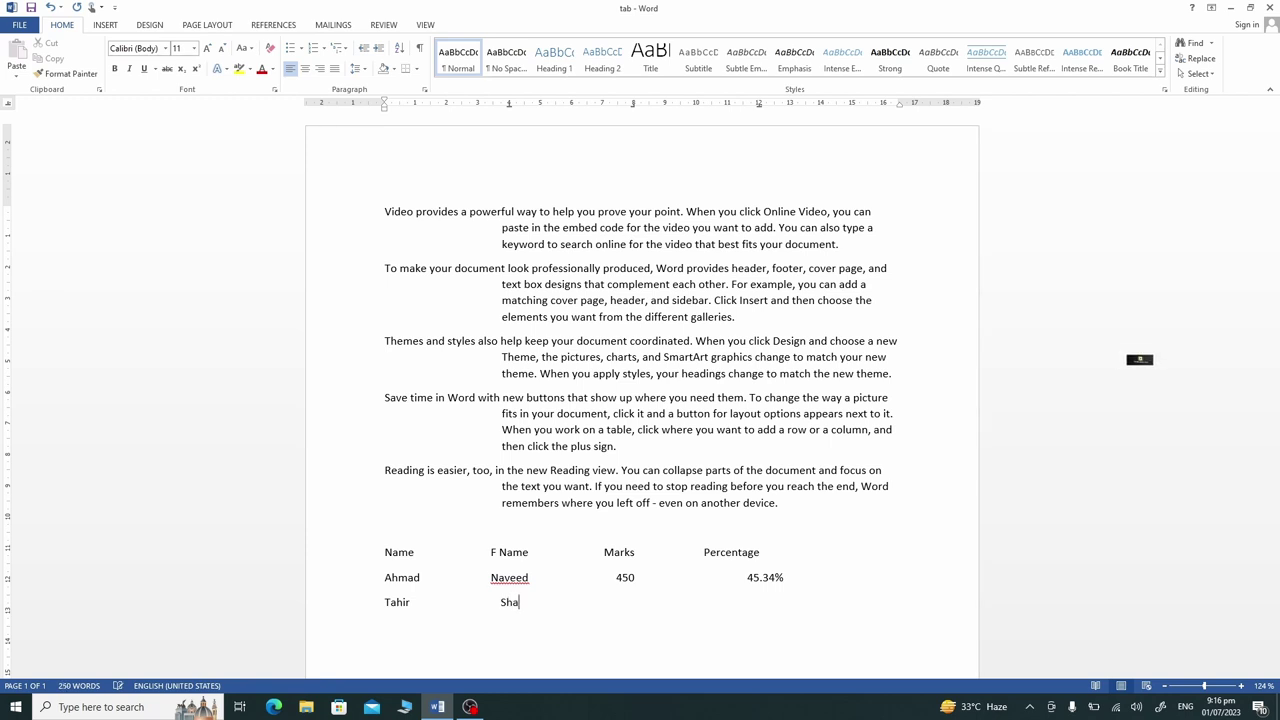
{"action": "type", "text": "ms"}
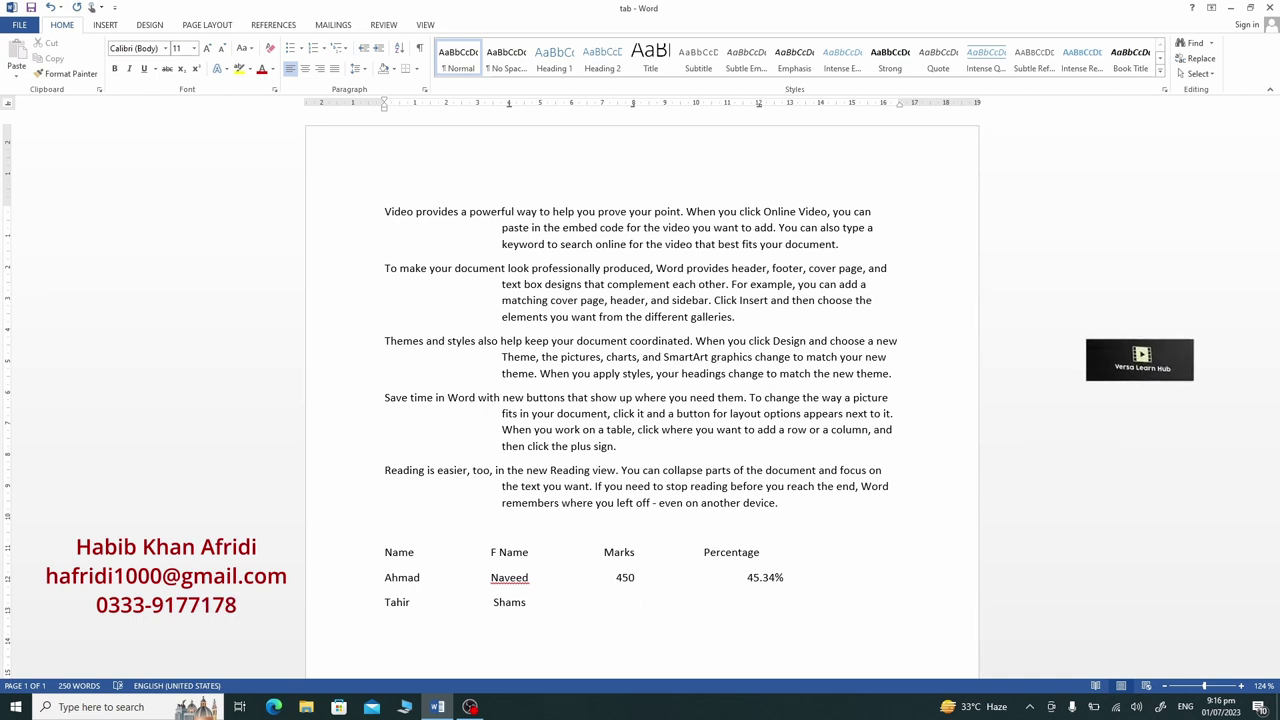
{"action": "type", "text": " 12"}
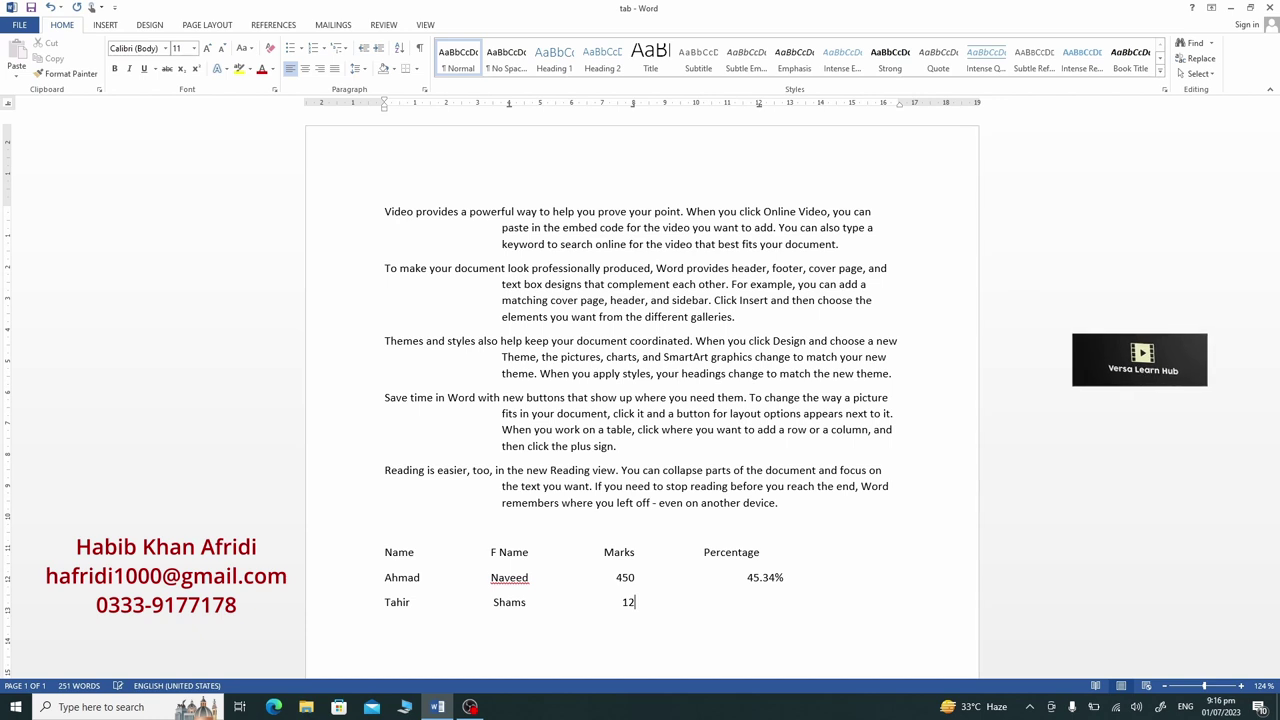
{"action": "type", "text": "0"}
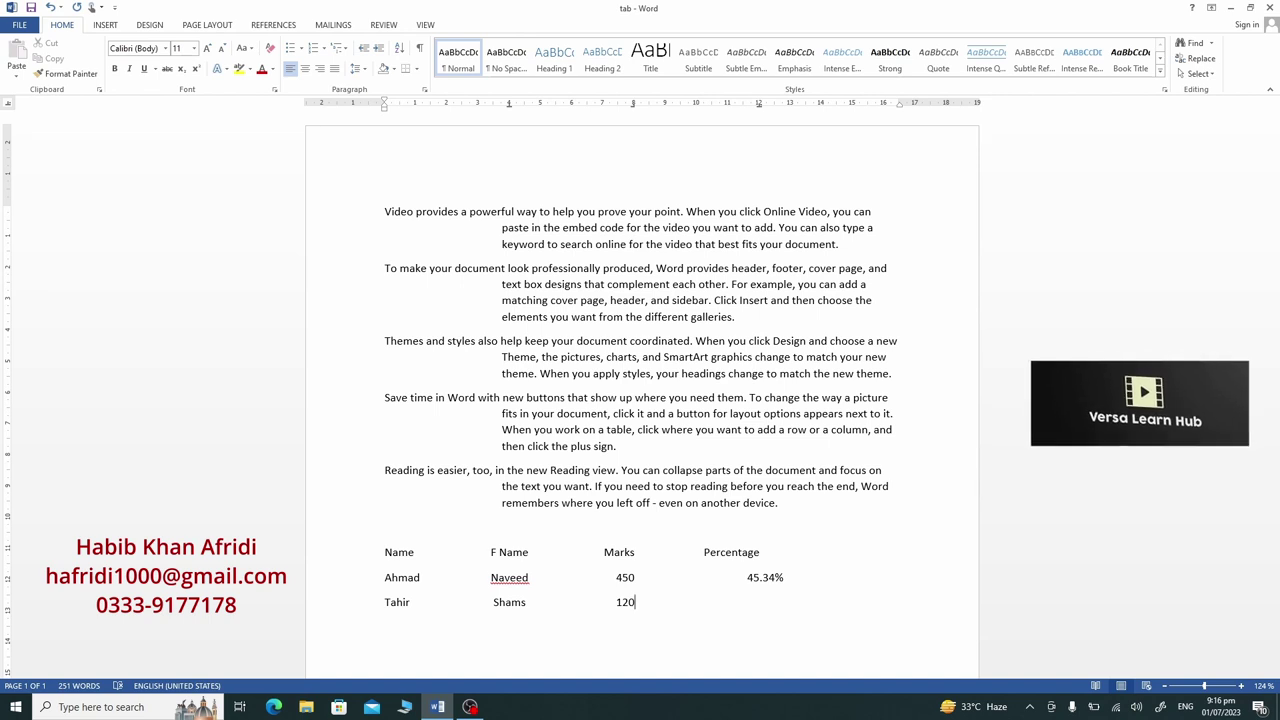
{"action": "key", "text": "Tab"}
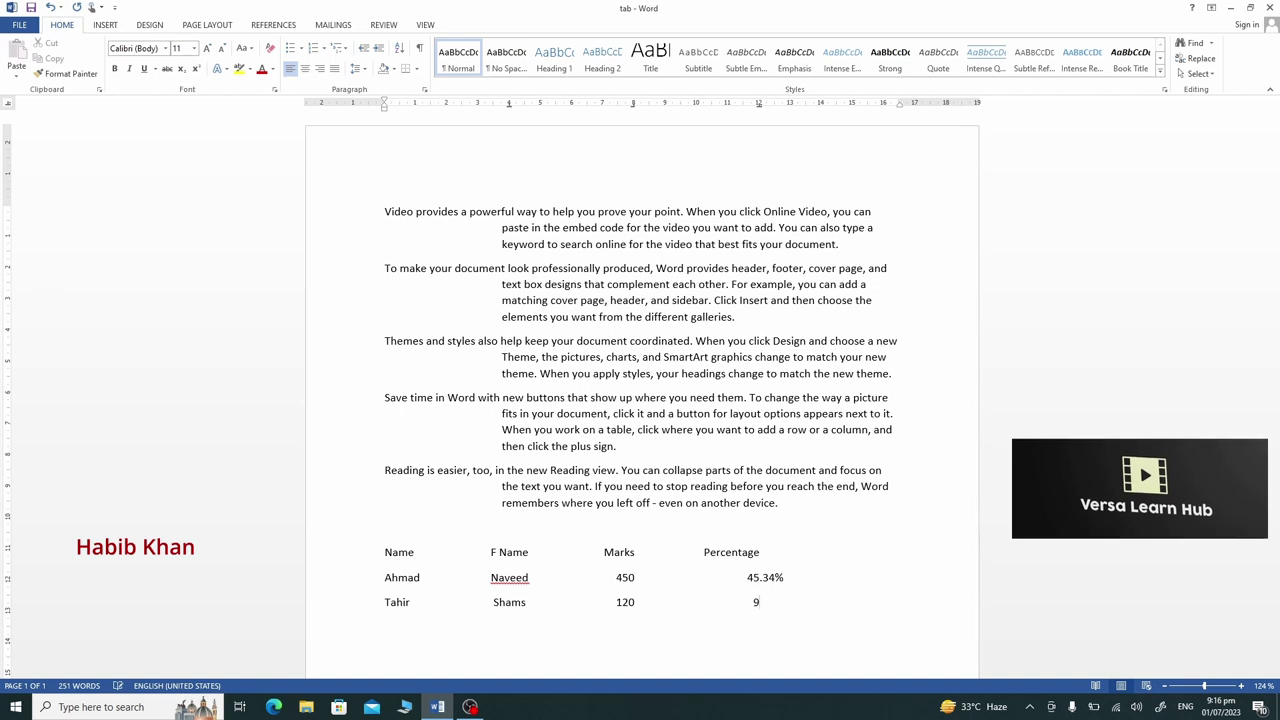
{"action": "type", "text": "9"}
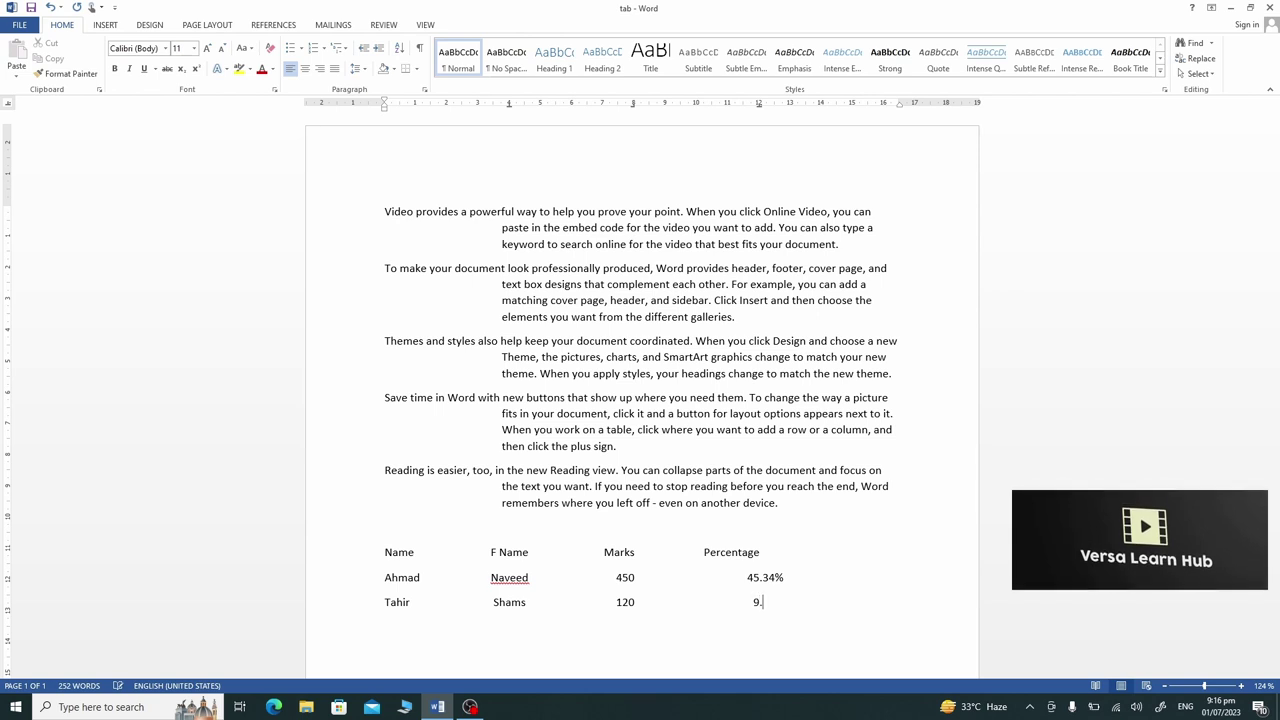
{"action": "type", "text": "."}
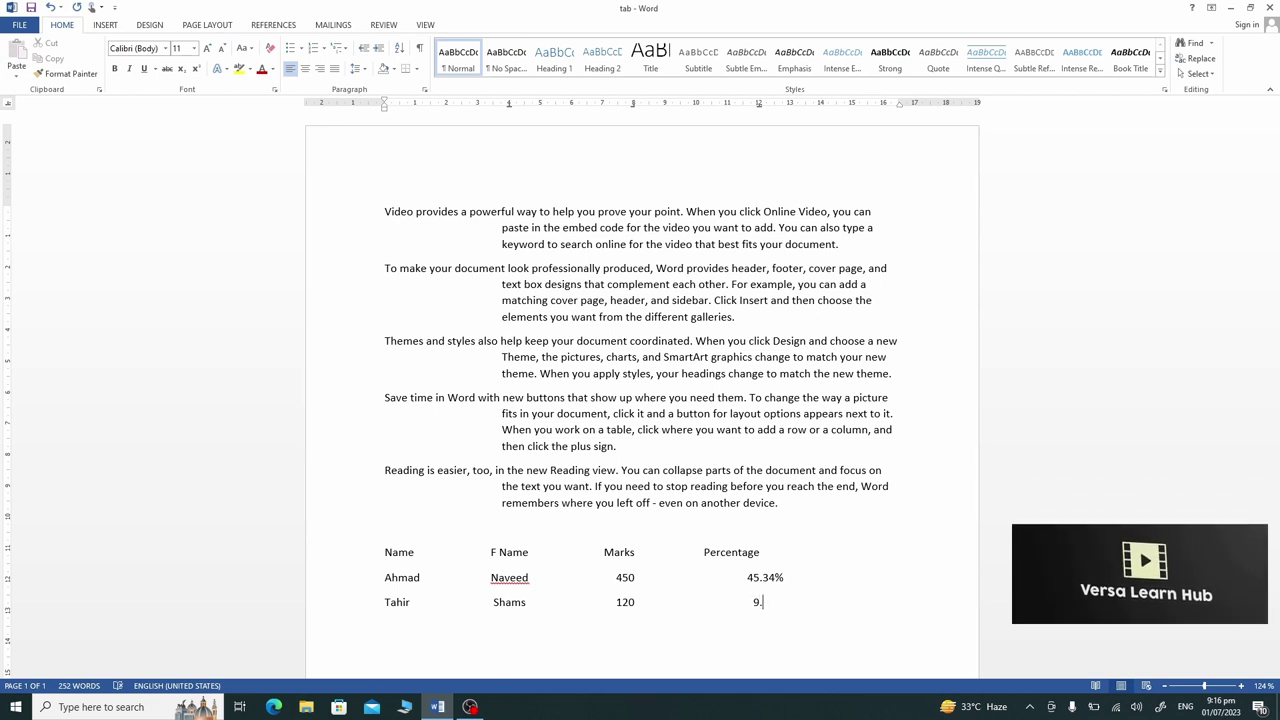
{"action": "type", "text": "34"}
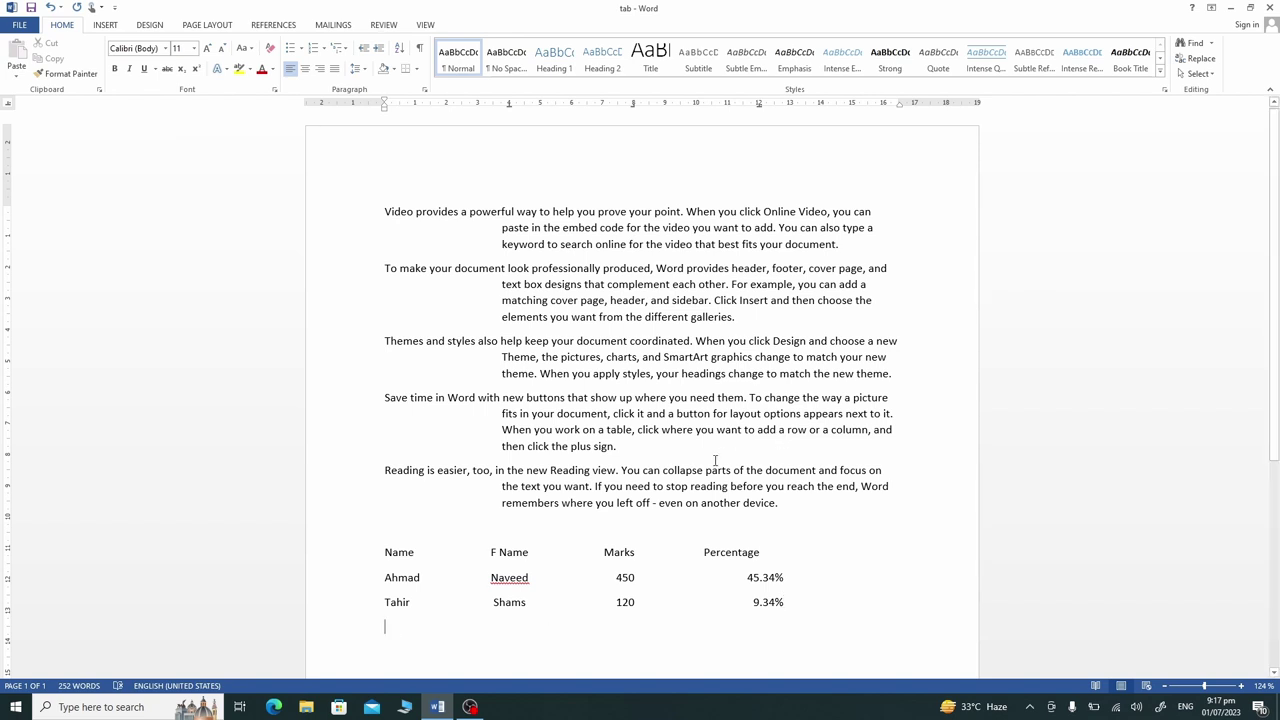
{"action": "left_click", "coordinate": [511, 111]}
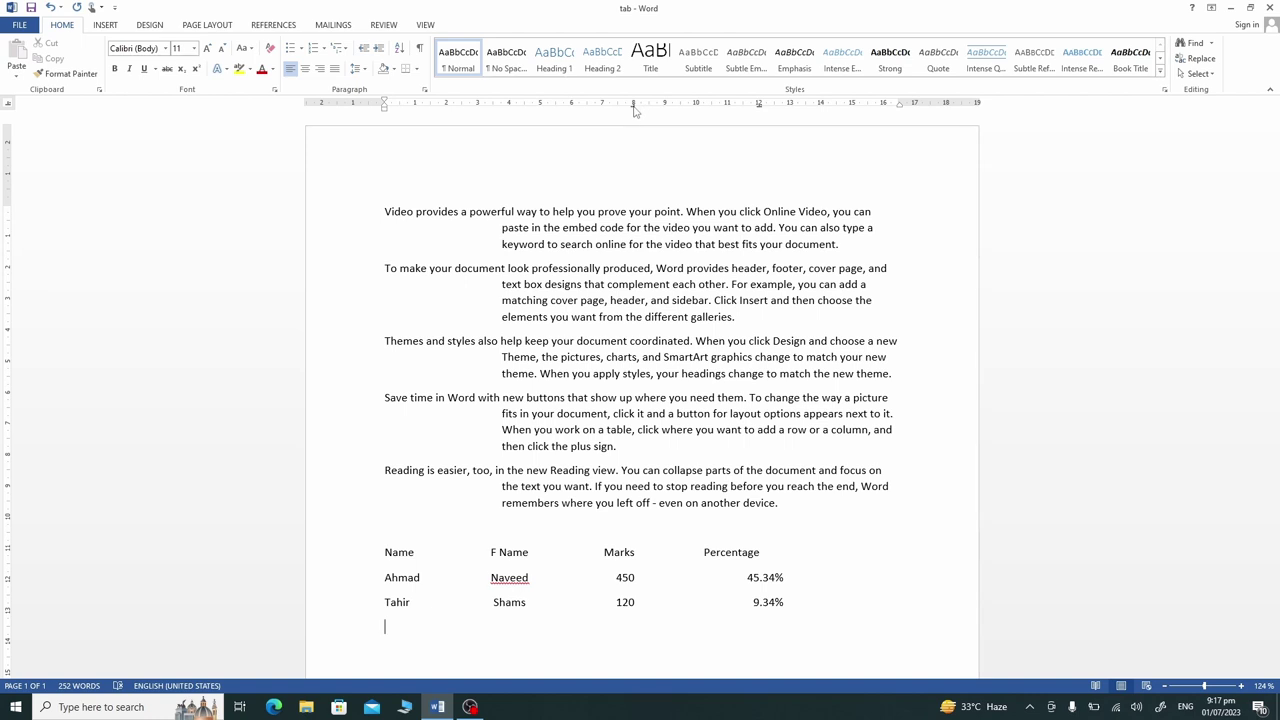
{"action": "left_click_drag", "start_coordinate": [633, 104], "coordinate": [638, 200]}
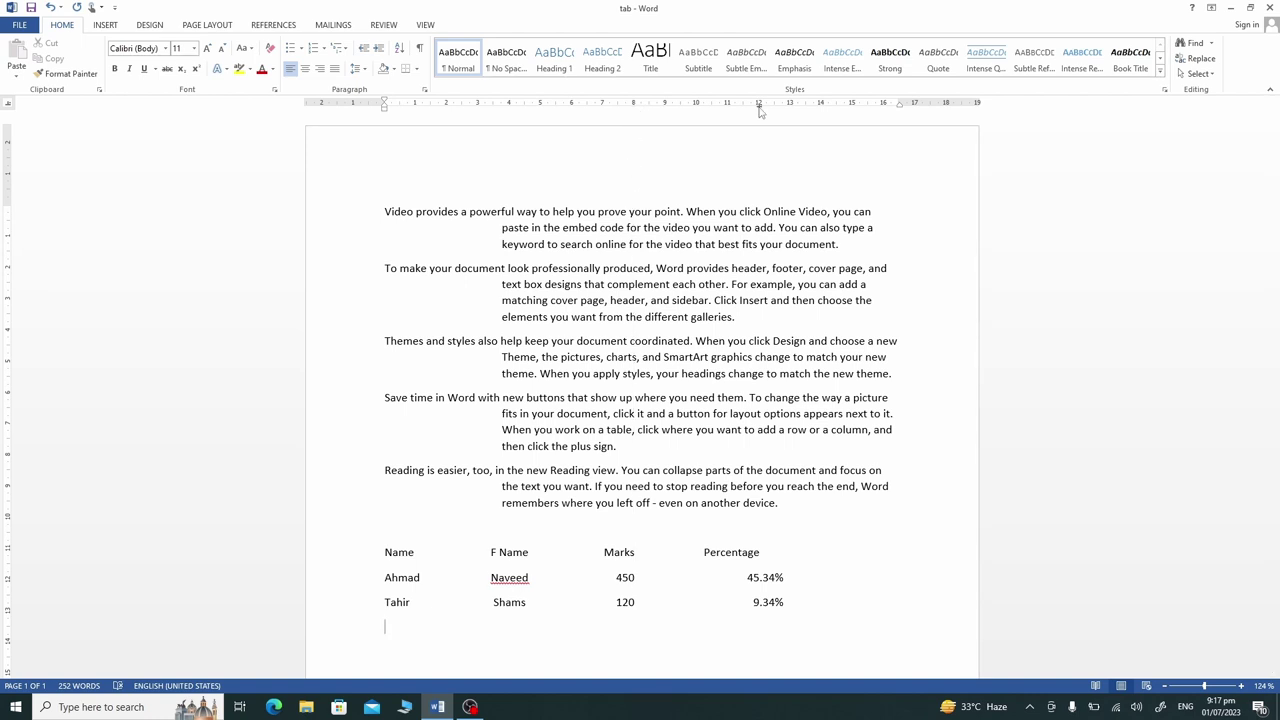